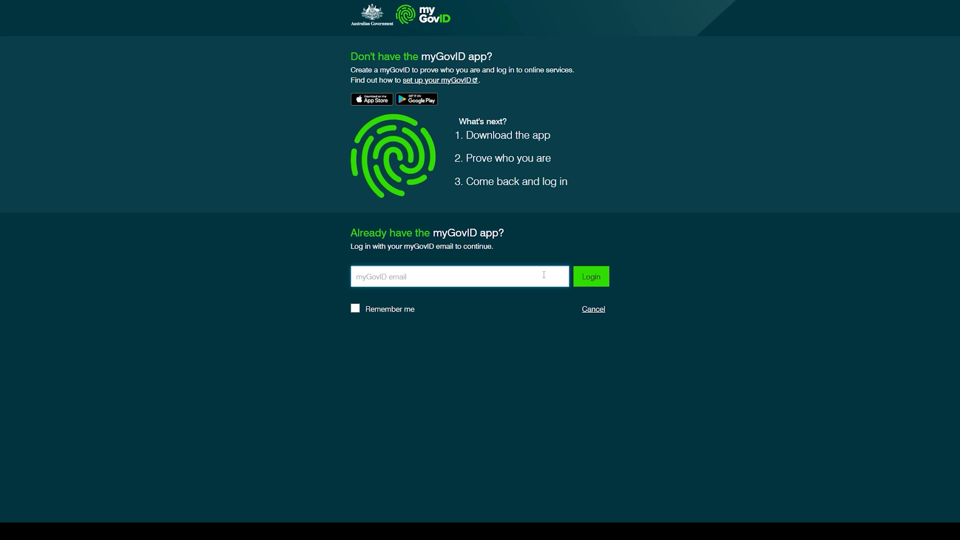
- Log in to myGovID with the account's email address to return to the portal
text(Test2I)
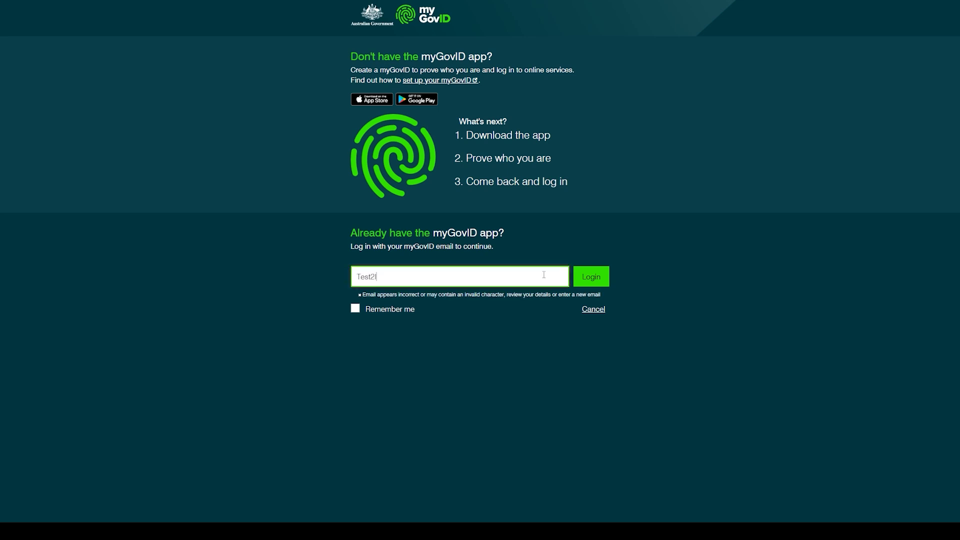
text(P3@test.gov.au)
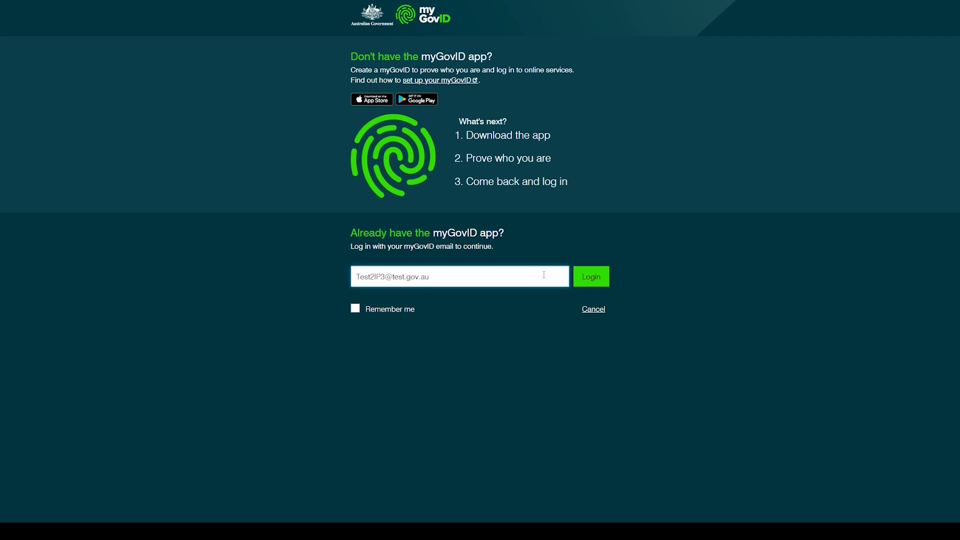
click(588, 278)
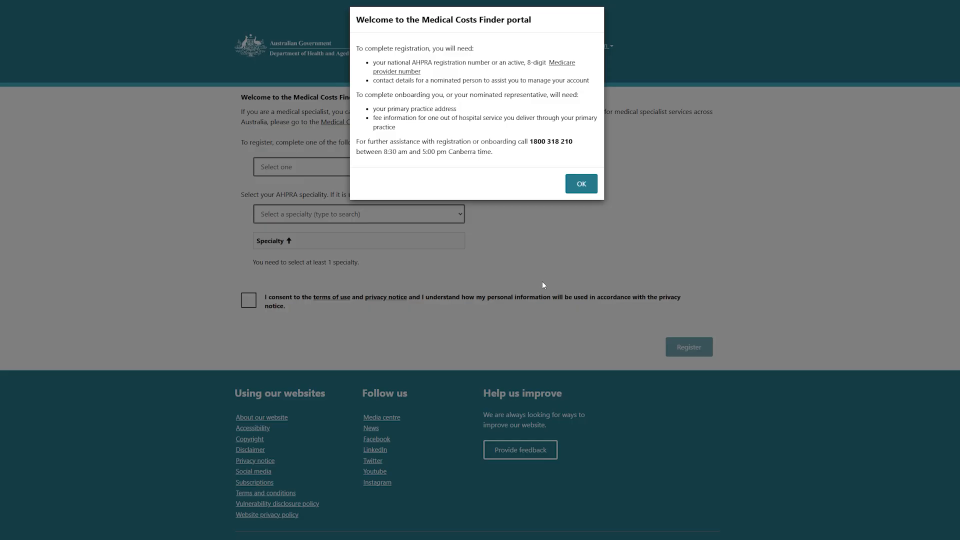
- Register with the AHPRA registration number, Ophthalmology as specialty, and the terms of use accepted
click(583, 183)
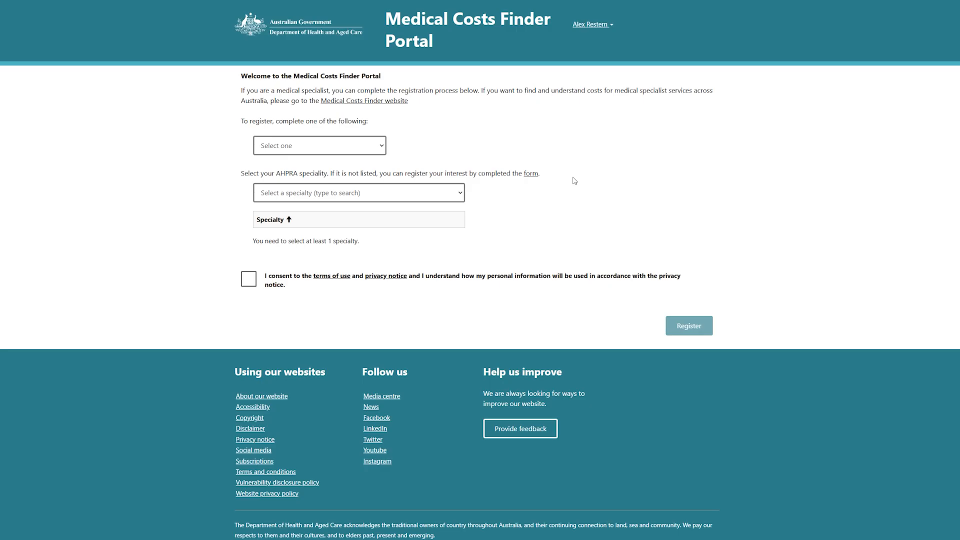
click(355, 151)
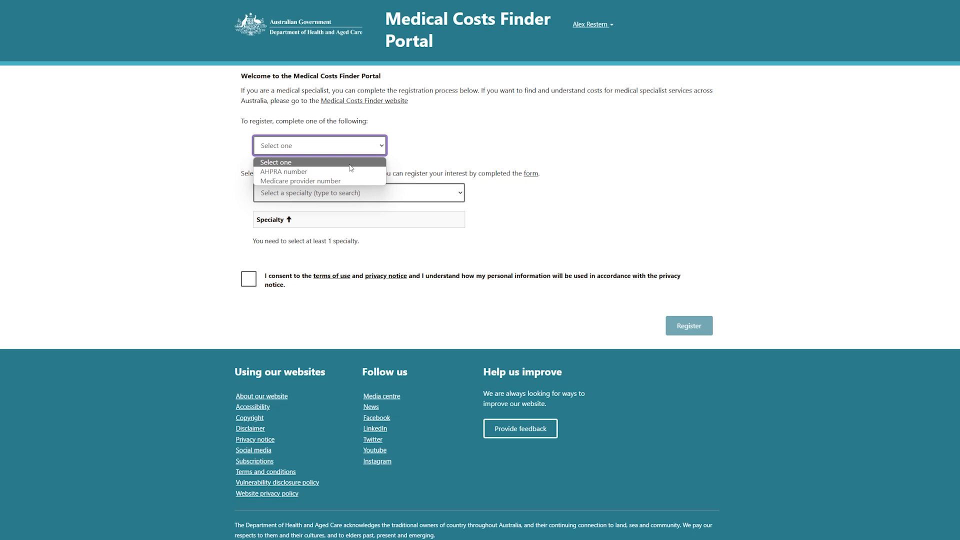
click(350, 172)
click(481, 143)
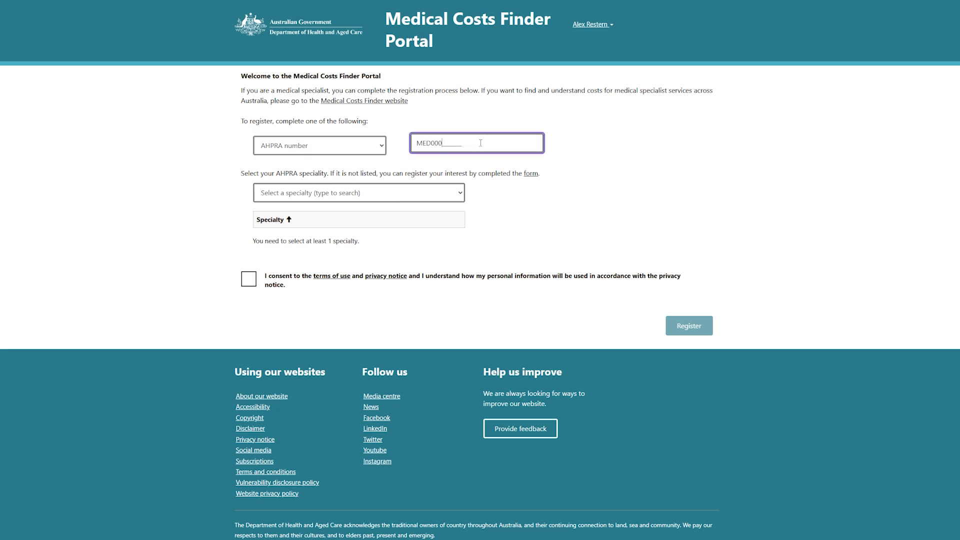
text(0000030)
click(417, 192)
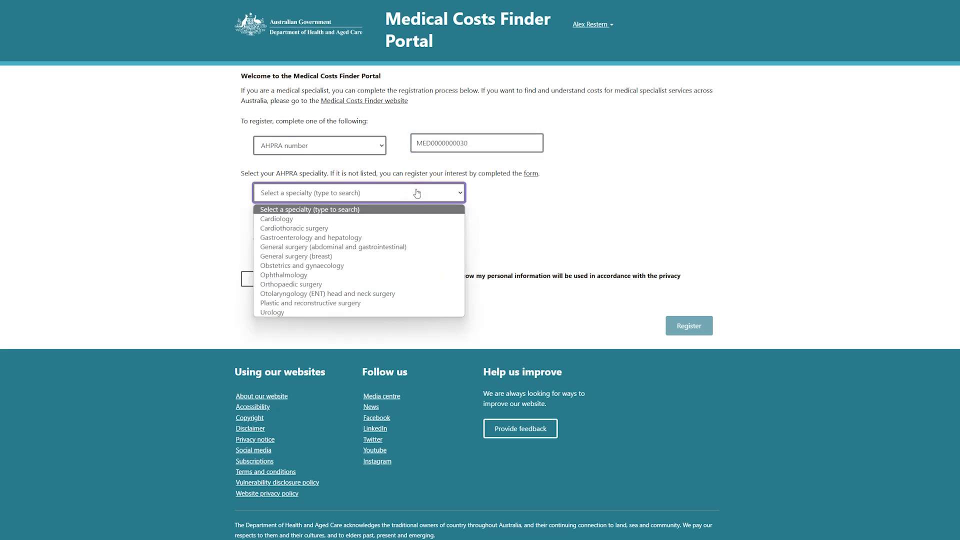
click(380, 278)
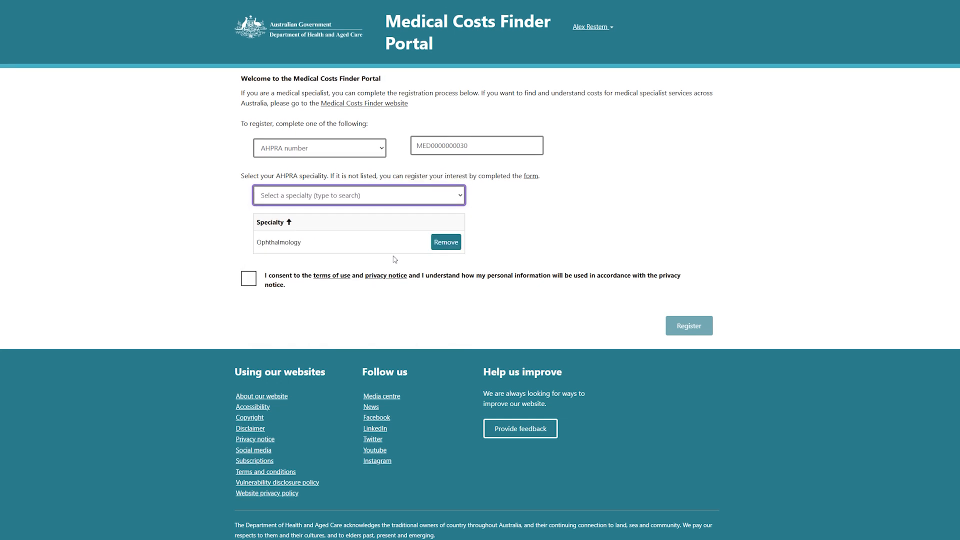
click(247, 283)
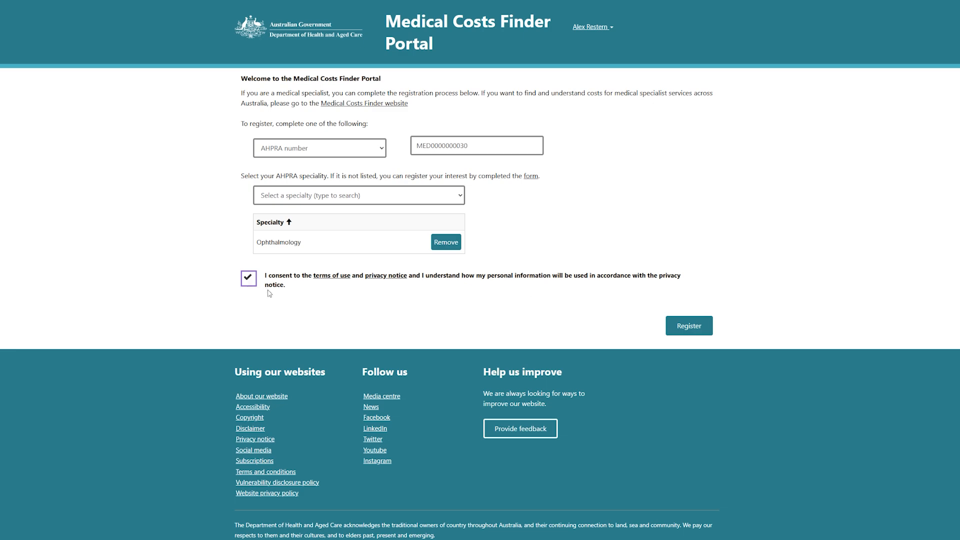
click(678, 332)
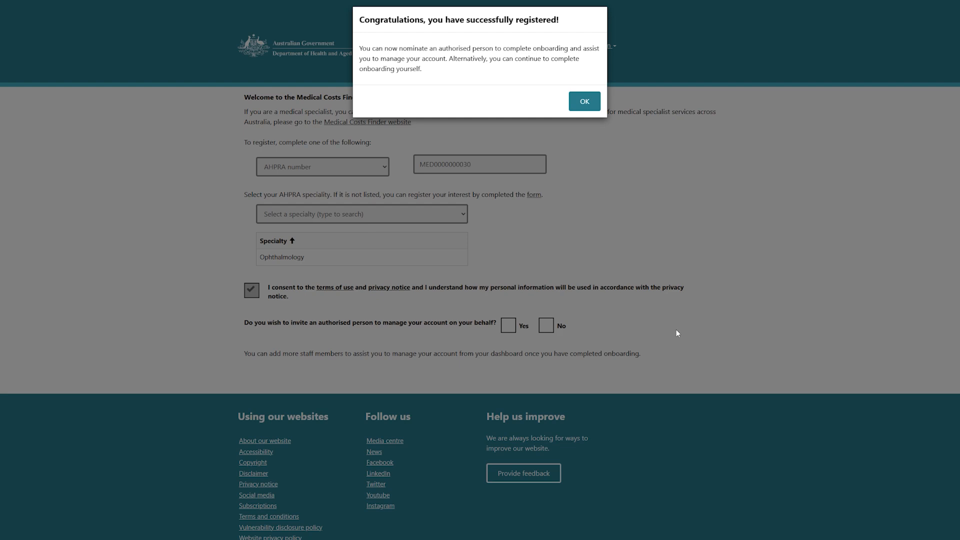
- Acknowledge the registration success and choose Yes to invite an authorised person
click(589, 101)
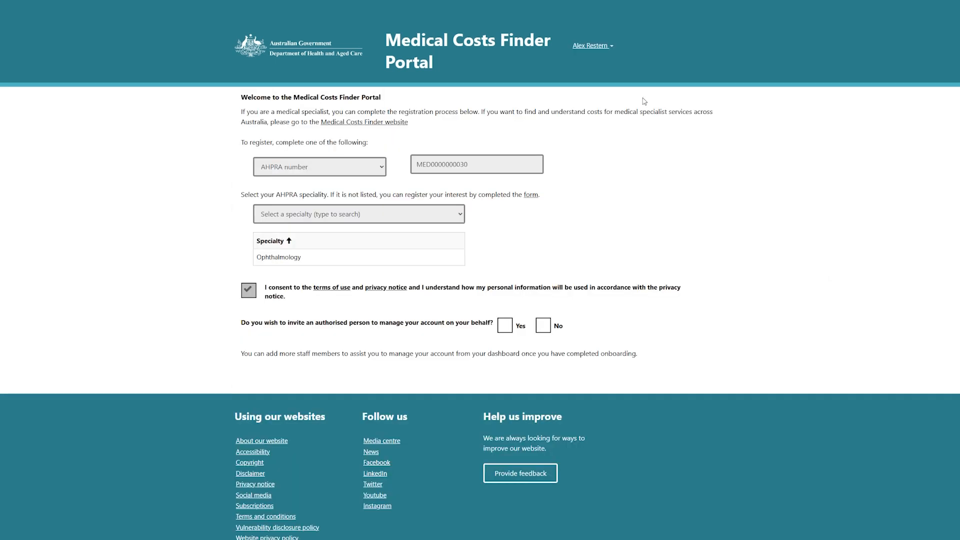
click(504, 328)
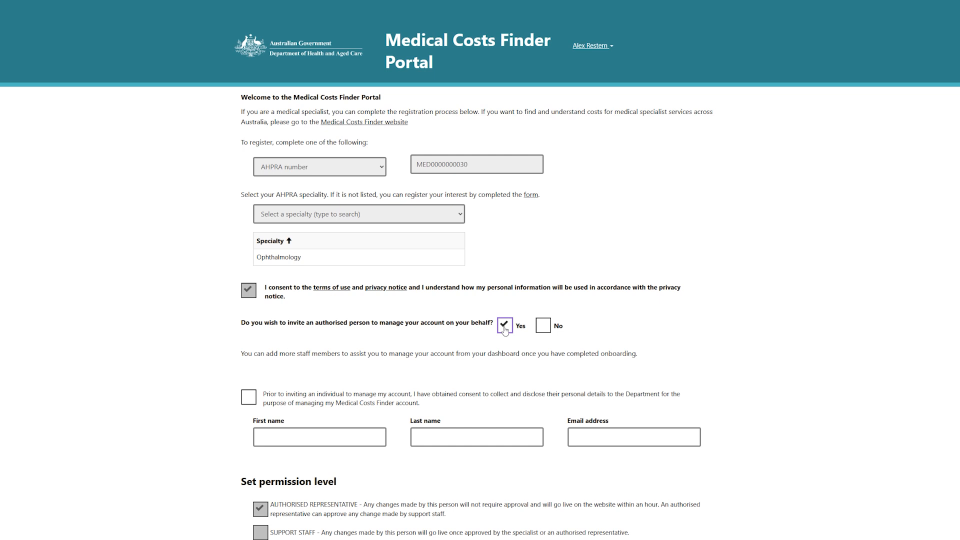
- Invite the representative with their first name, last name and email, confirming consent to share details
scroll(505, 330, down, 5)
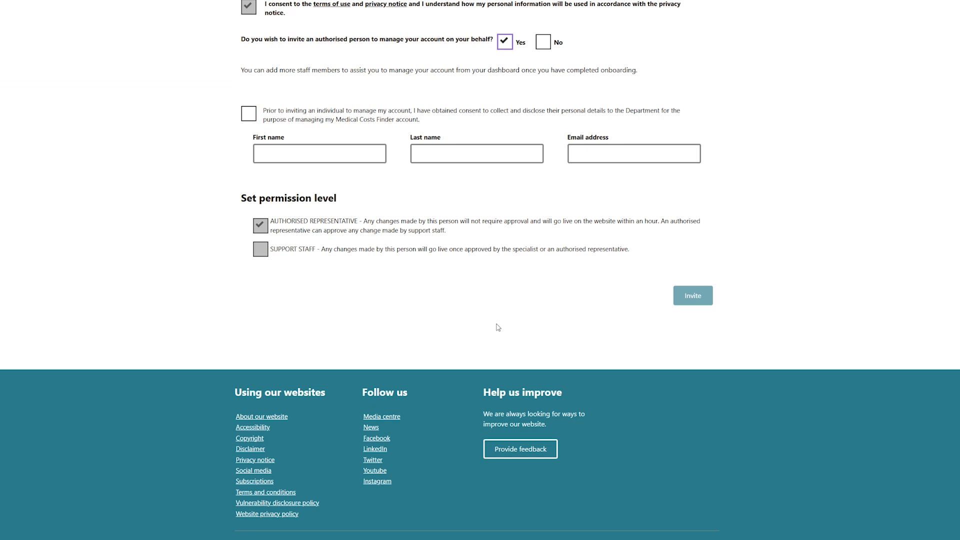
click(332, 153)
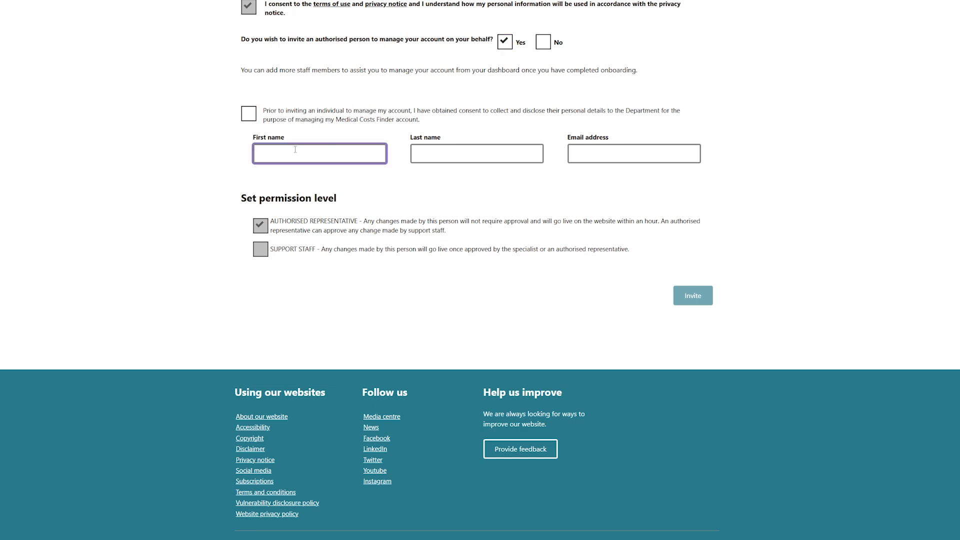
click(453, 156)
click(683, 151)
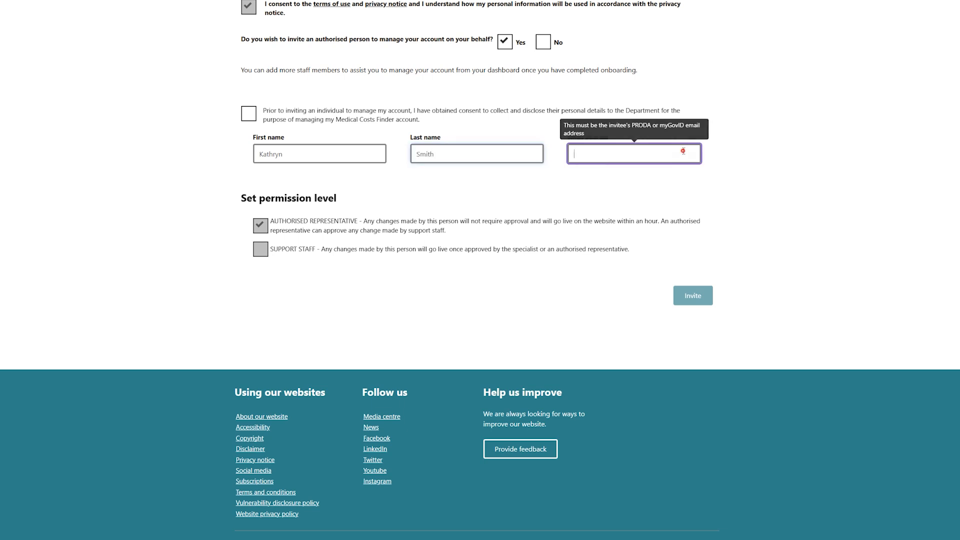
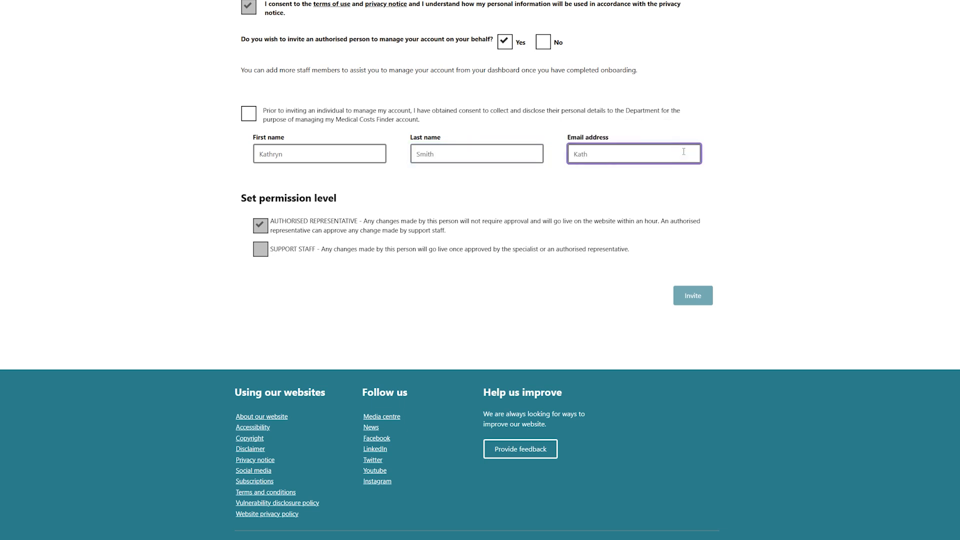
click(249, 113)
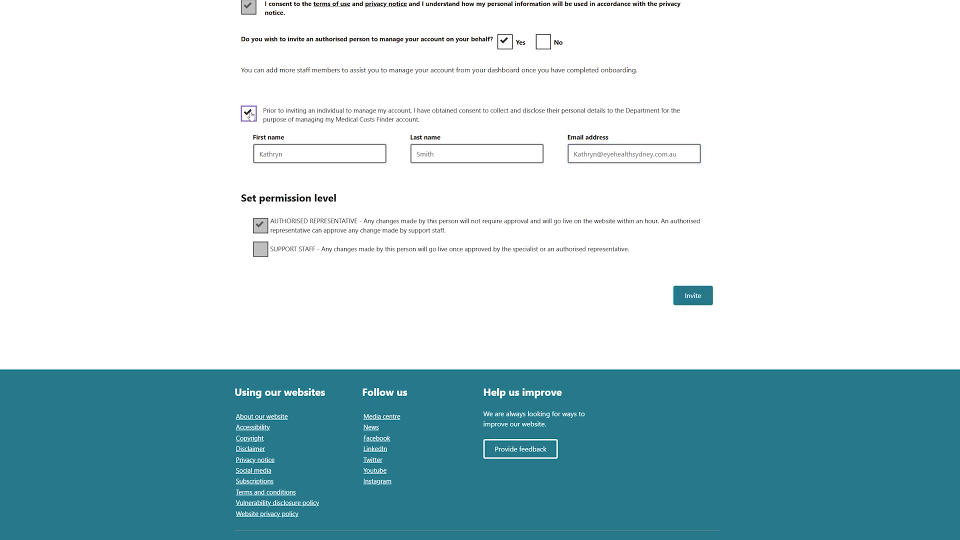
click(701, 295)
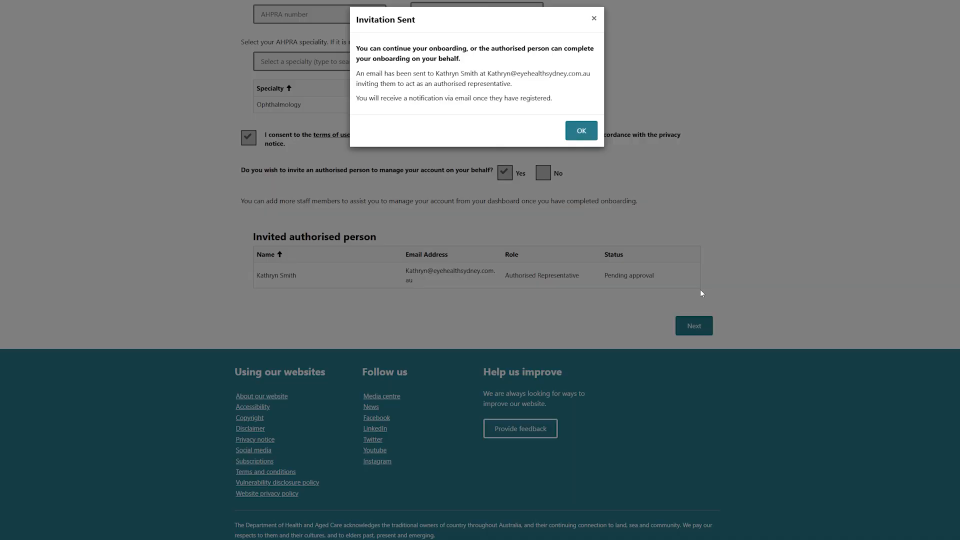
- Dismiss the Invitation Sent message and continue to the Onboarding page
click(581, 130)
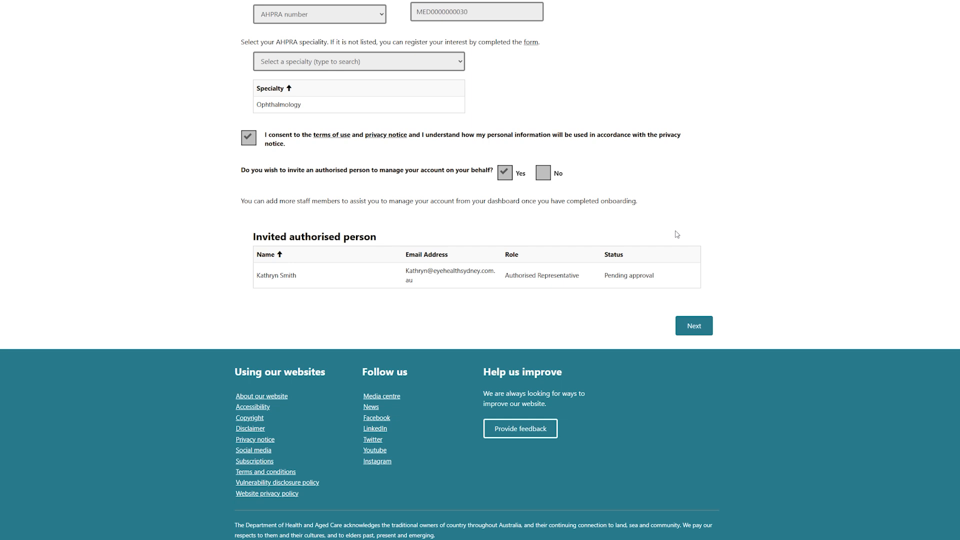
click(694, 325)
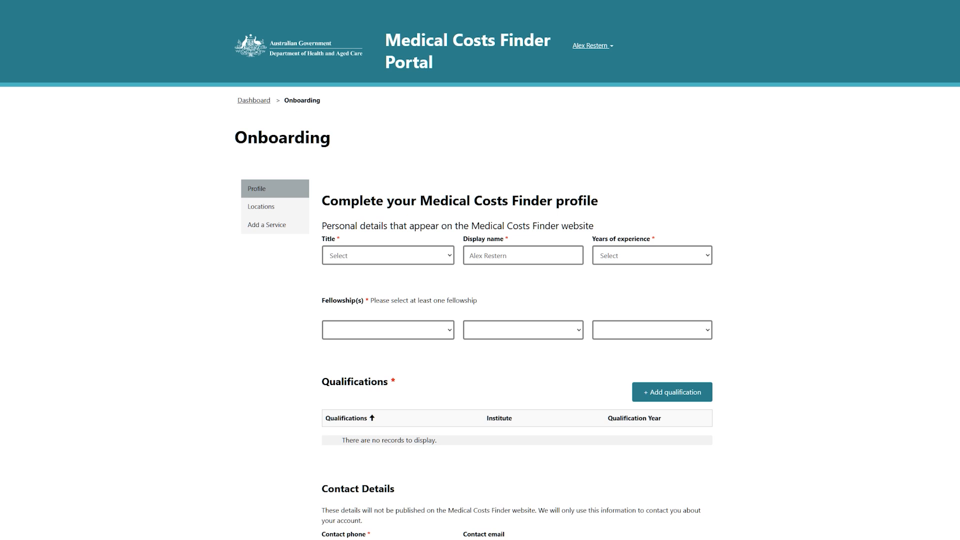
- Set the title to Dr, replace the display name, and set experience to 16-20 years
click(391, 255)
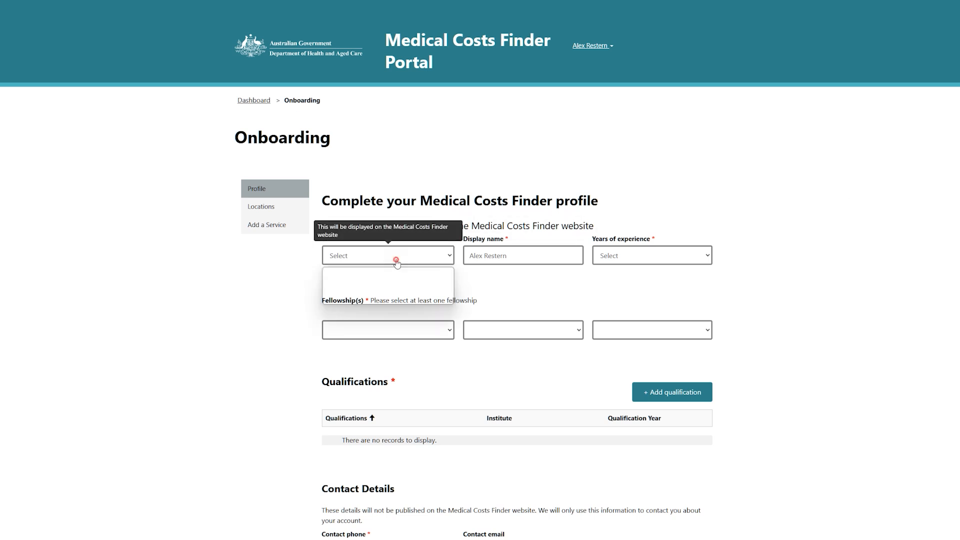
click(383, 281)
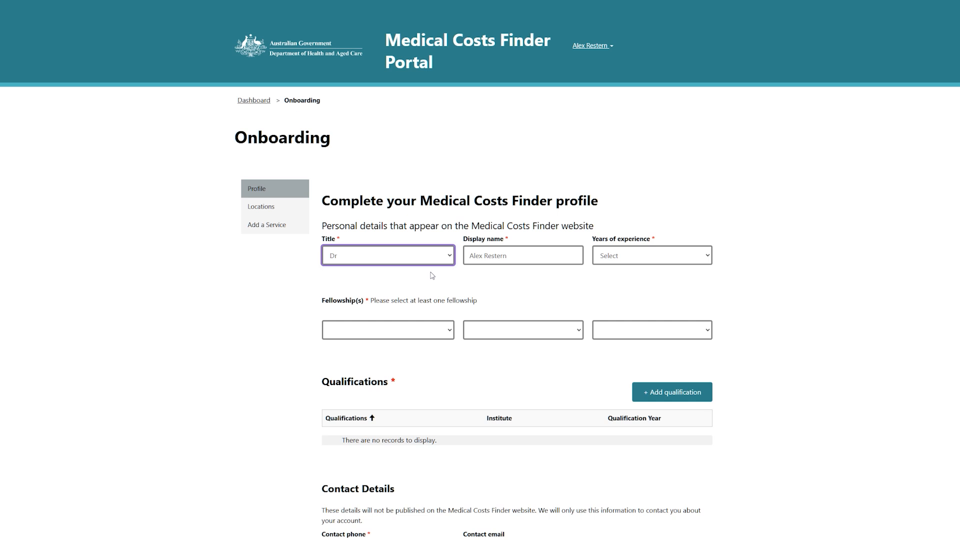
click(527, 257)
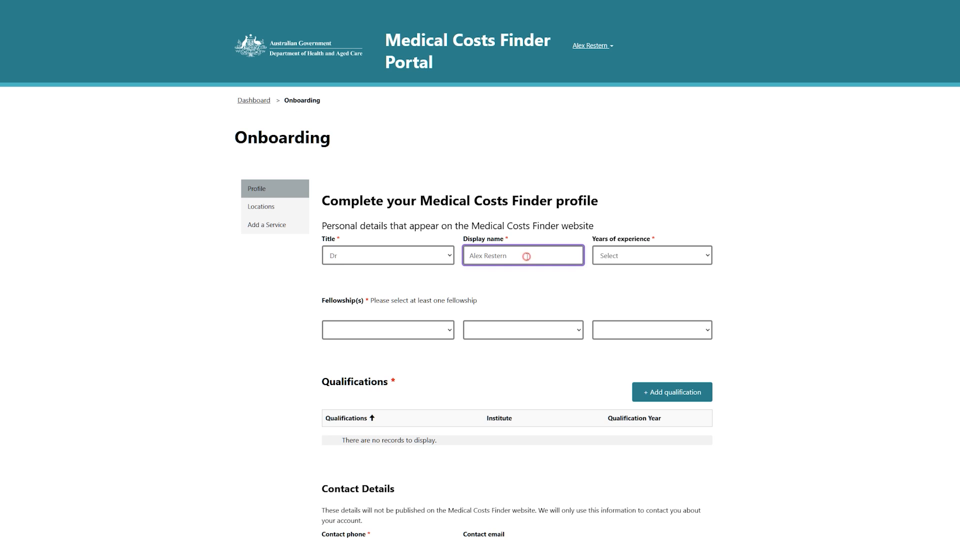
triple_click(527, 257)
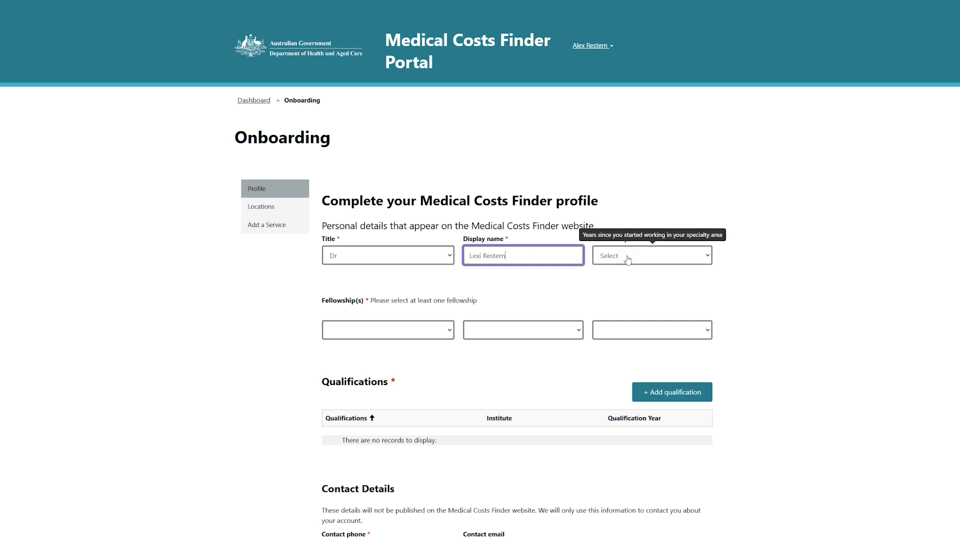
click(648, 257)
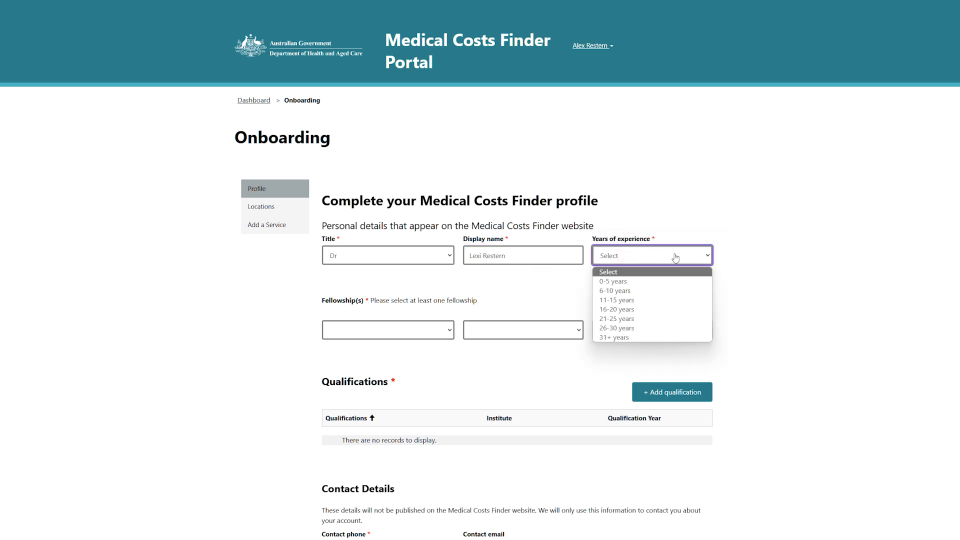
click(648, 310)
- Set the two fellowships to FRACS and FRANZCO
click(443, 333)
scroll(428, 451, down, 2)
click(411, 476)
click(573, 330)
scroll(552, 457, down, 2)
click(531, 486)
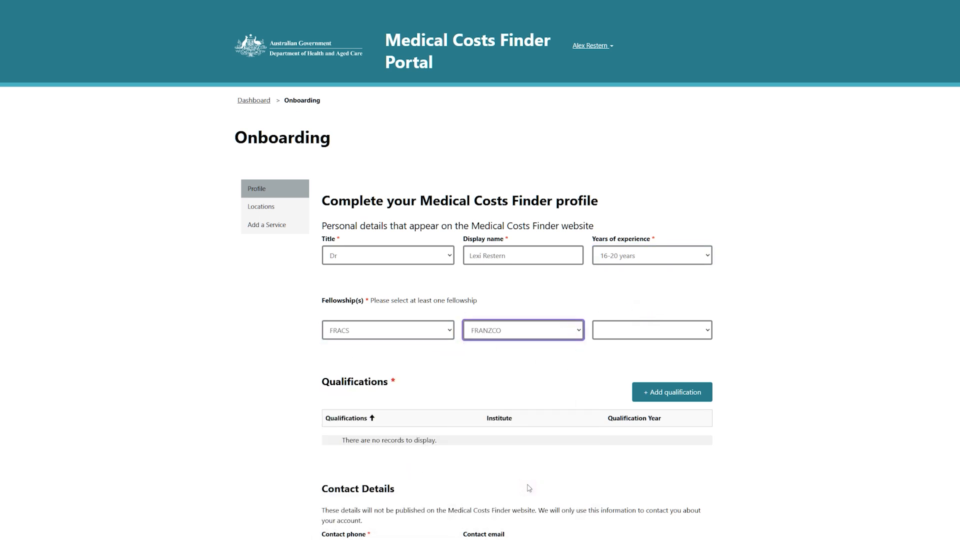
- Add a qualification from University of South Australia, year 2003
click(671, 392)
click(532, 74)
click(531, 125)
click(620, 107)
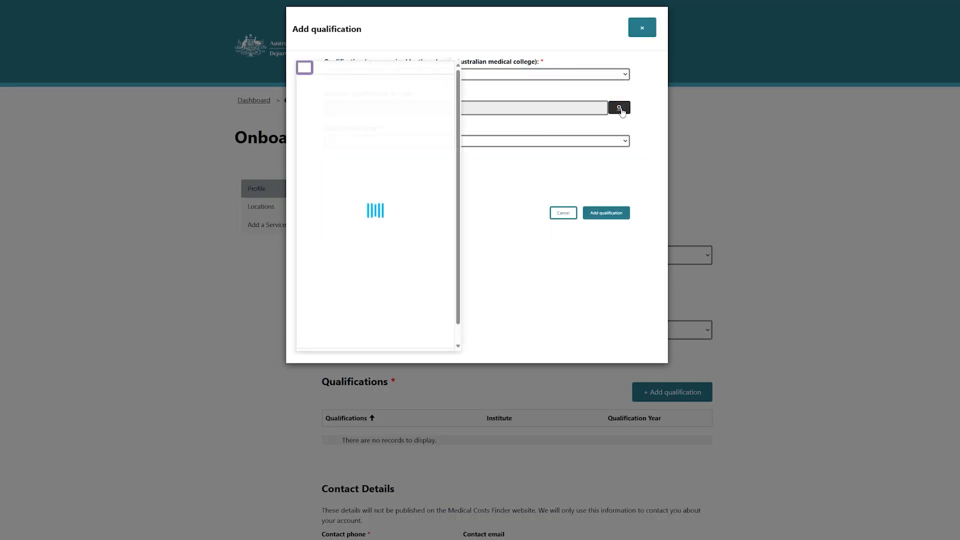
click(431, 117)
text(University of South)
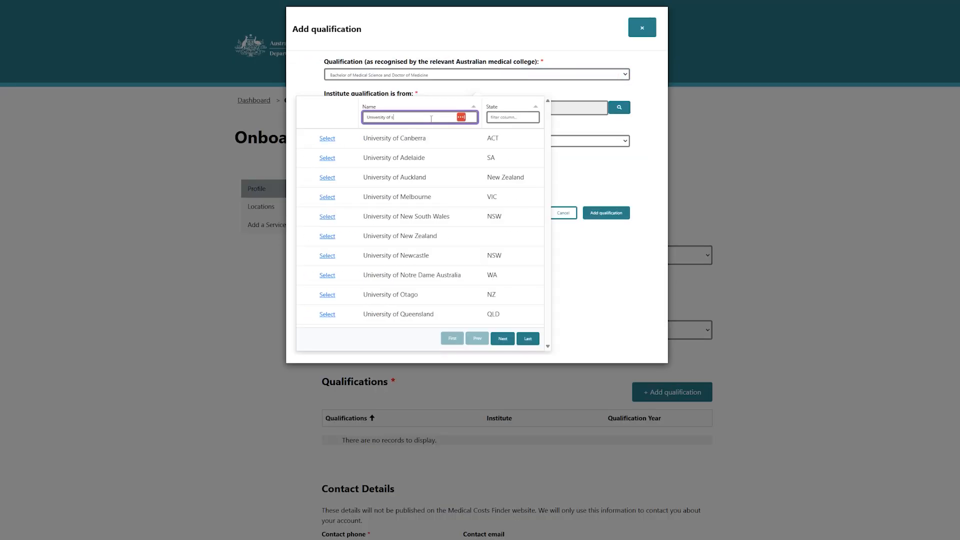
click(328, 138)
click(624, 141)
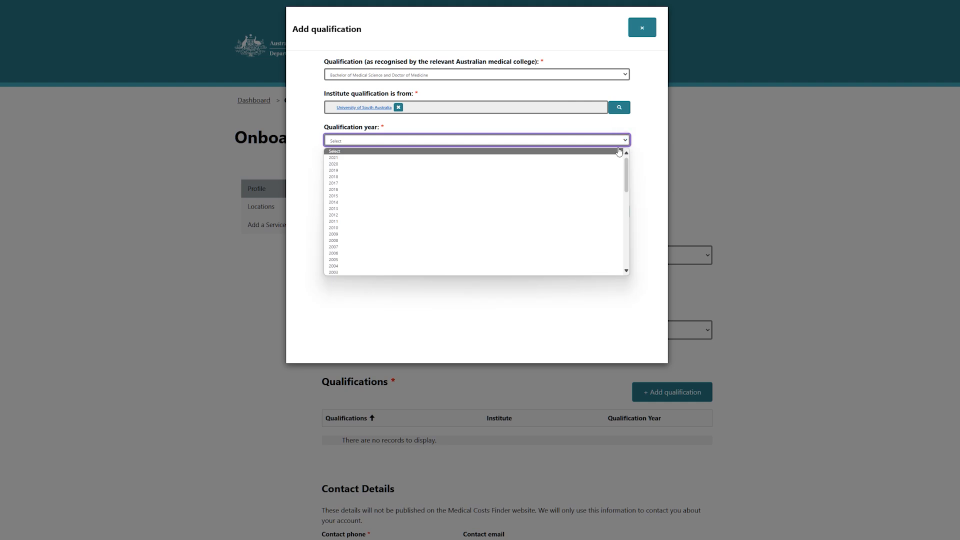
click(468, 273)
click(607, 211)
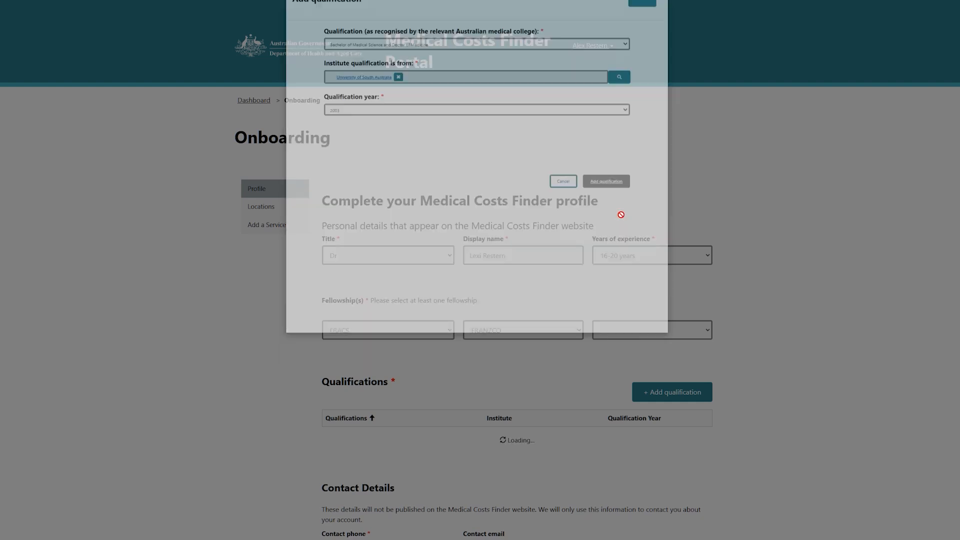
- Enter the contact phone number and save the profile
scroll(624, 218, down, 4)
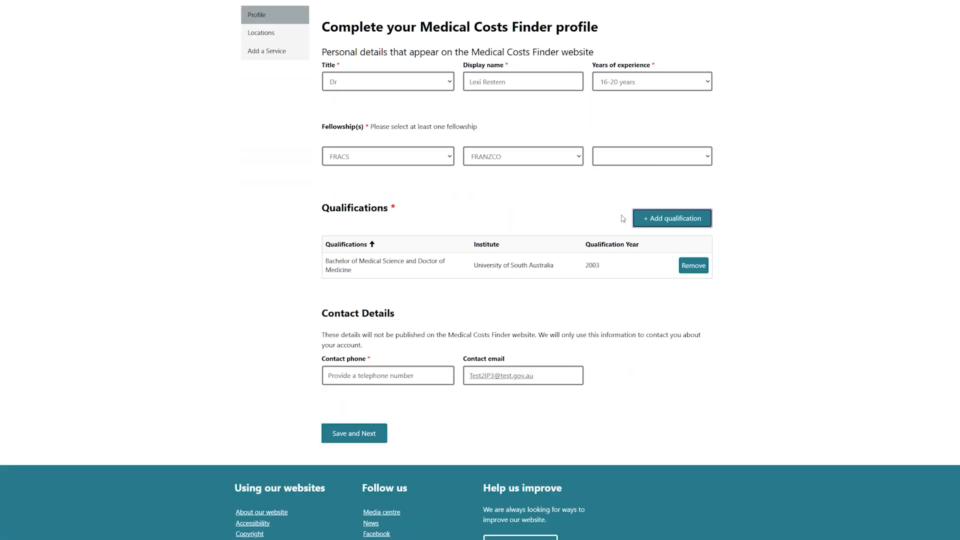
click(418, 339)
text(0400123)
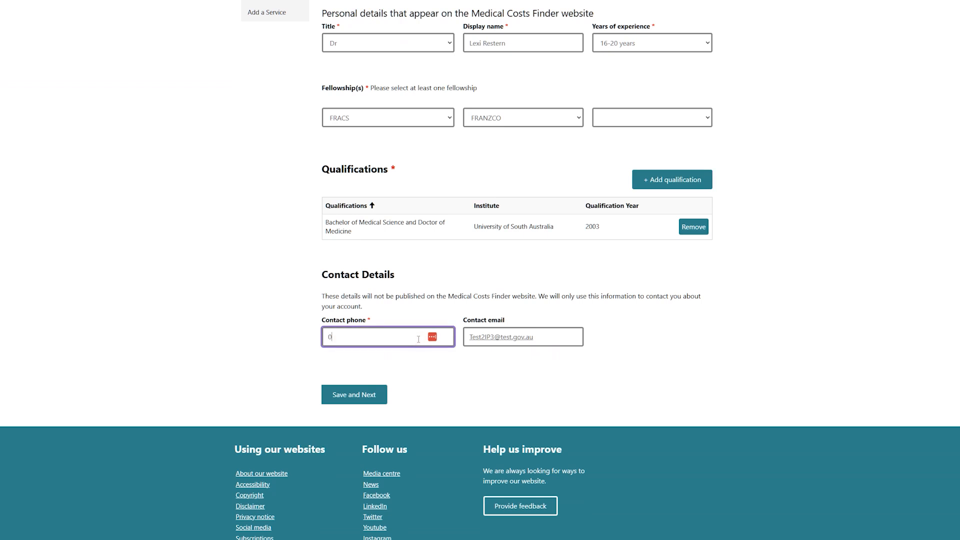
text(6)
click(375, 394)
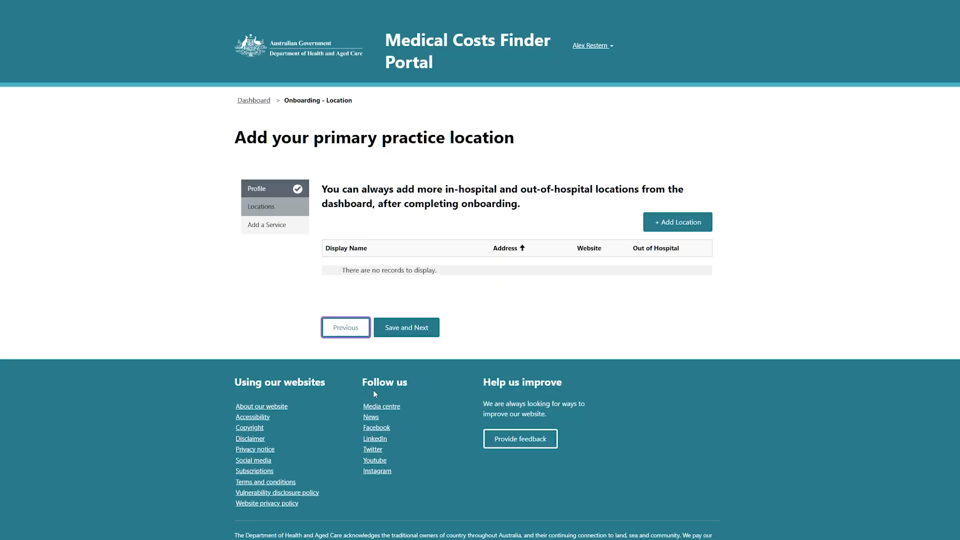
- Publish Eye Health Sydney as the primary location with its suggested address and pasted website
click(681, 226)
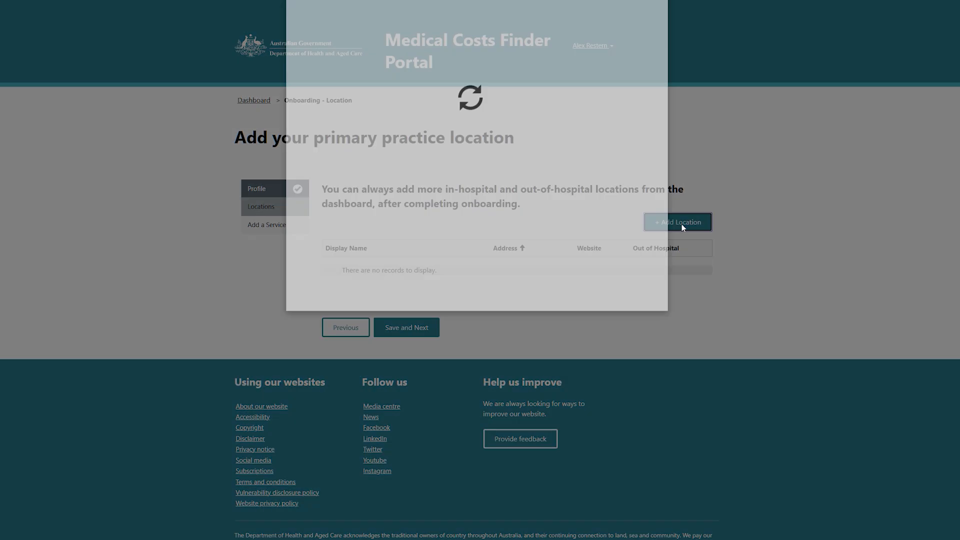
click(544, 99)
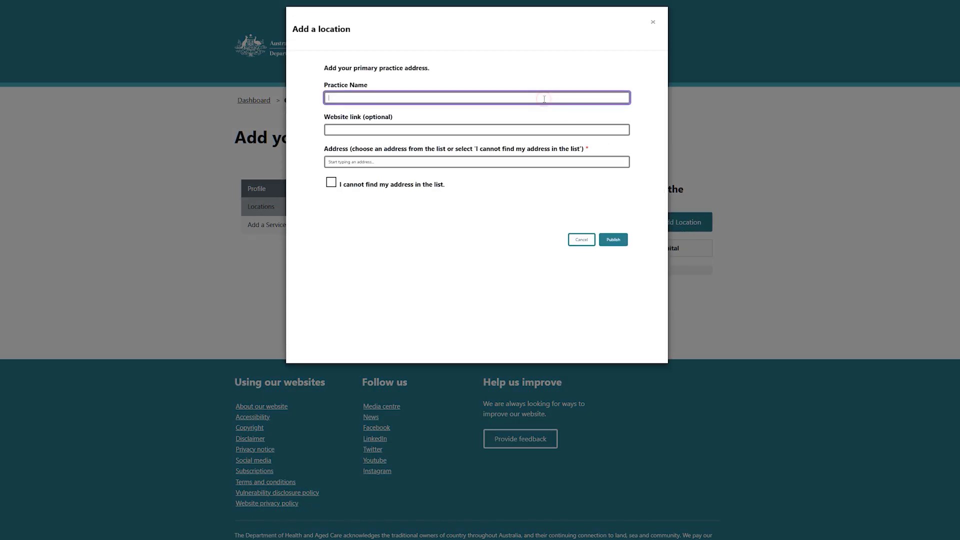
text(Eye Health Sydney)
click(336, 162)
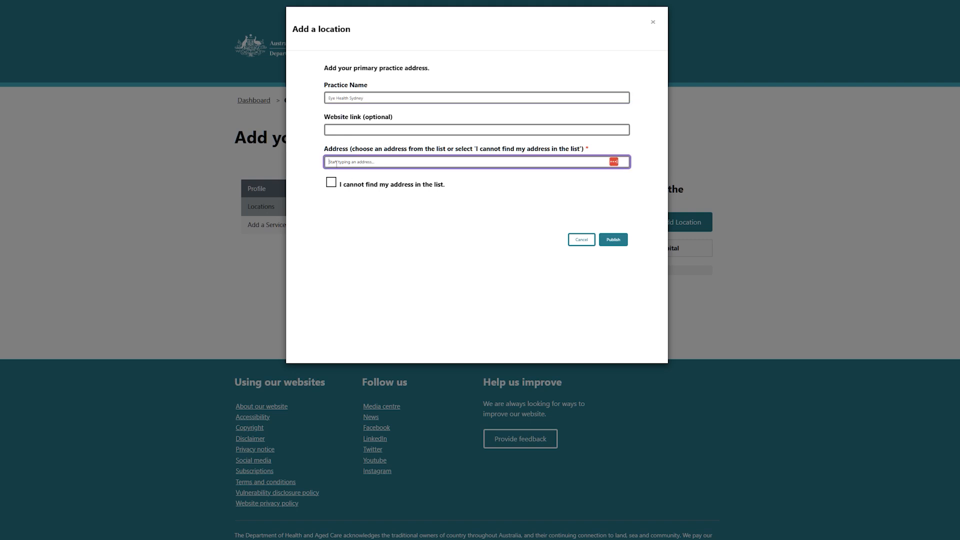
text(1 Elizabeth Stree)
click(452, 180)
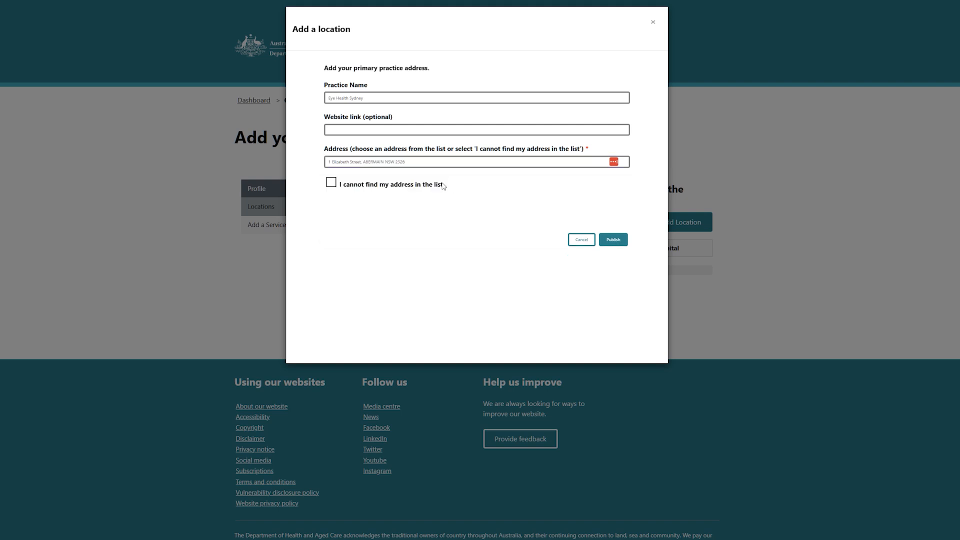
click(395, 131)
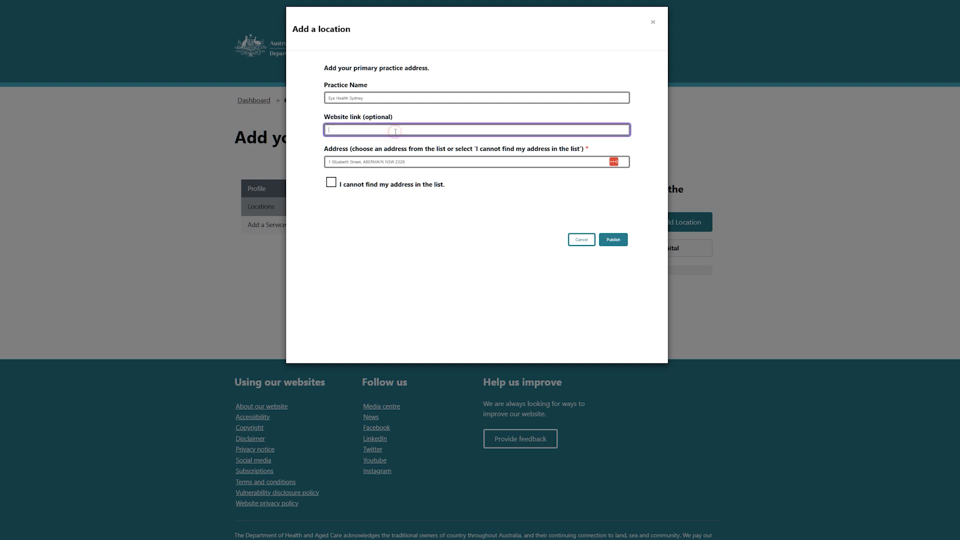
text(www.eyehealthsydney.com.au)
click(613, 239)
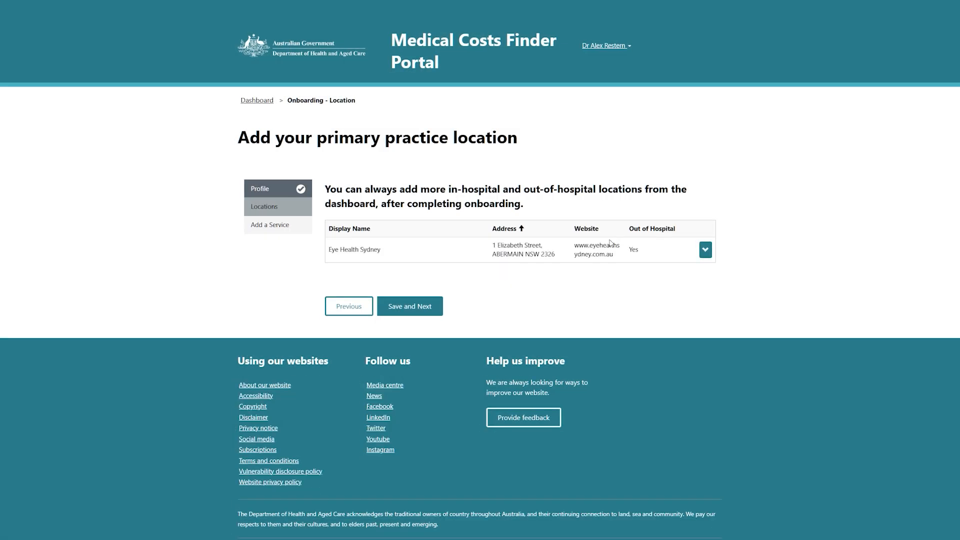
- Add the Initial ophthalmology appointment service, changing the calculated 183 fee to 200
click(426, 307)
click(500, 240)
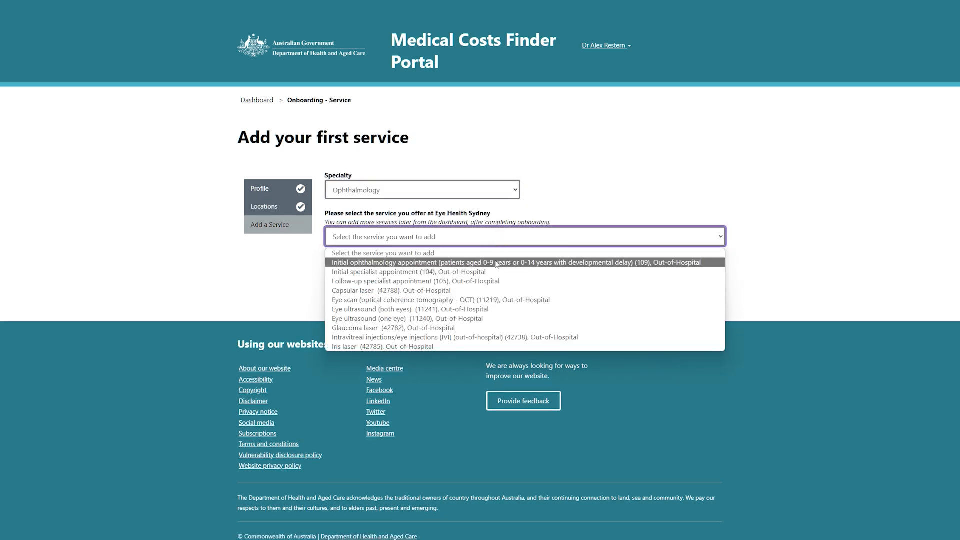
click(497, 262)
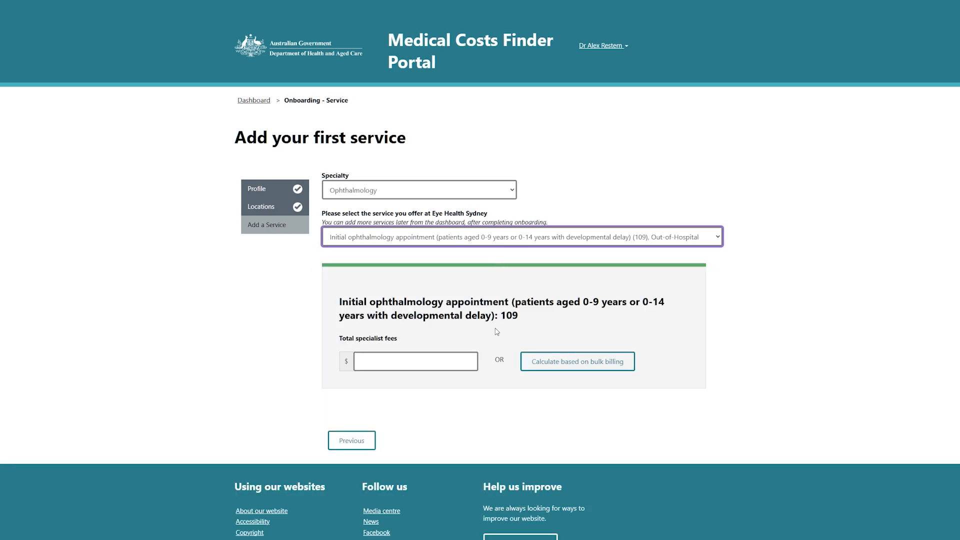
click(541, 370)
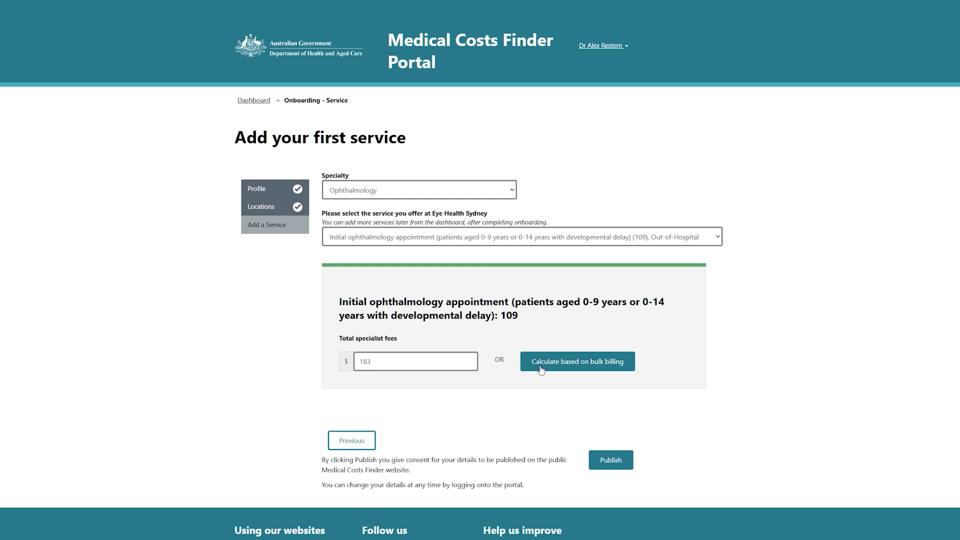
click(388, 366)
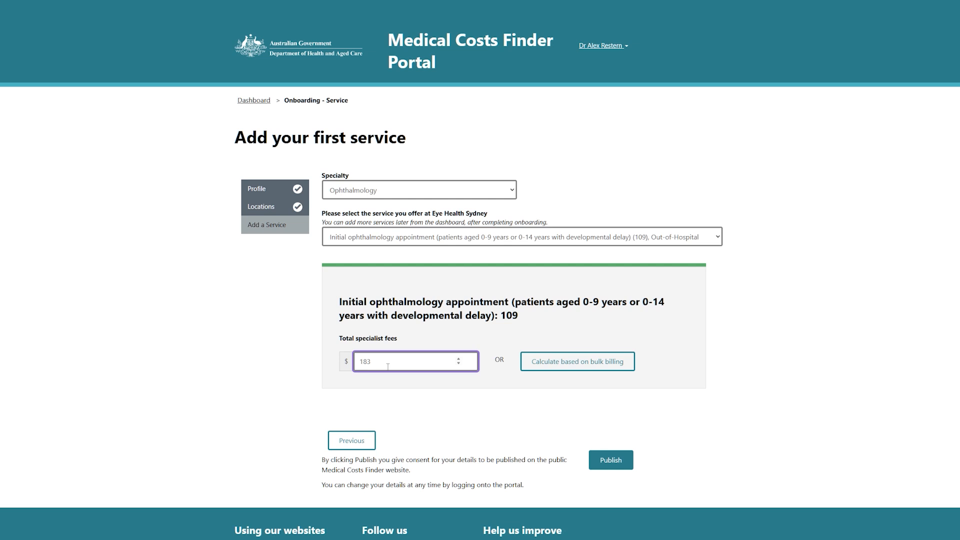
double_click(369, 362)
text(200)
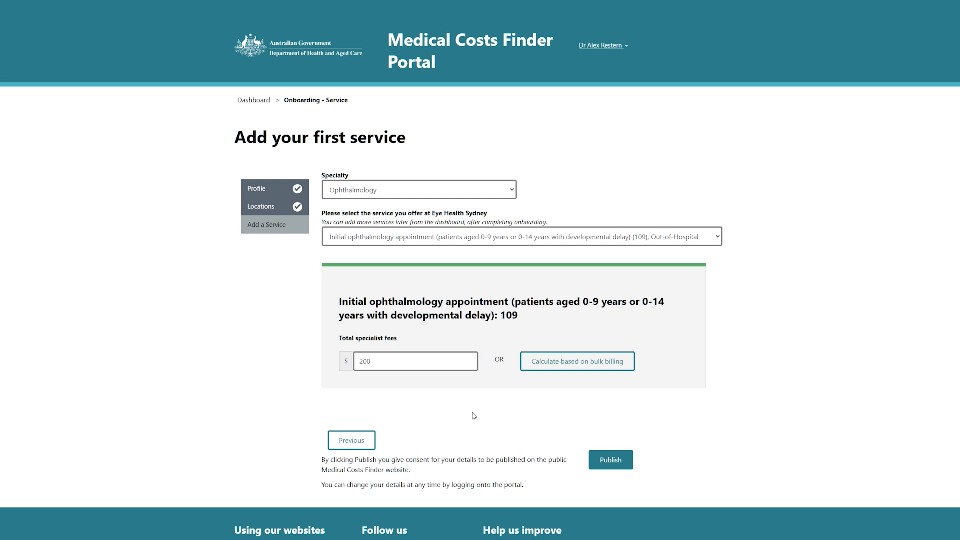
- Publish the service, preview the public details, and confirm the summary
scroll(473, 417, down, 1)
click(604, 386)
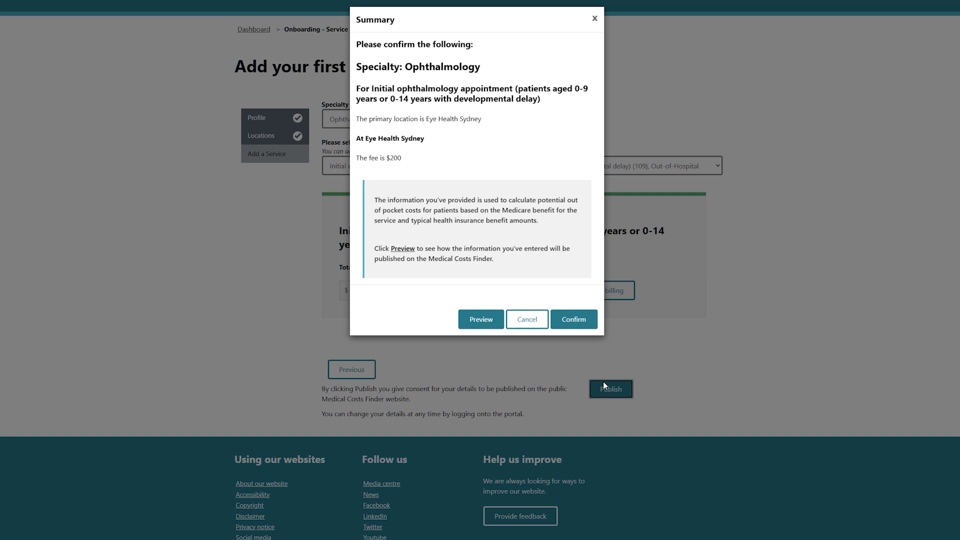
click(479, 321)
click(576, 321)
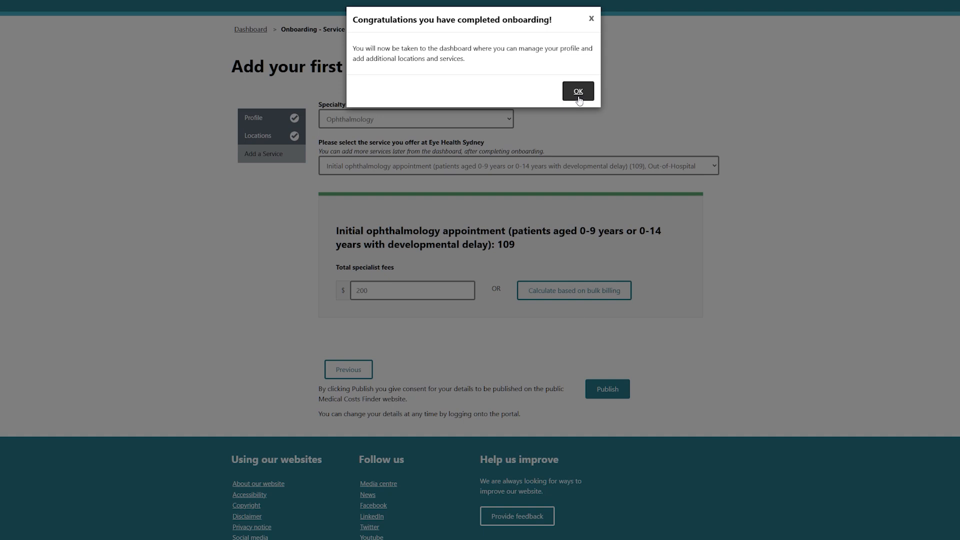
- Acknowledge onboarding completion and open the Add a location form from the dashboard
click(579, 99)
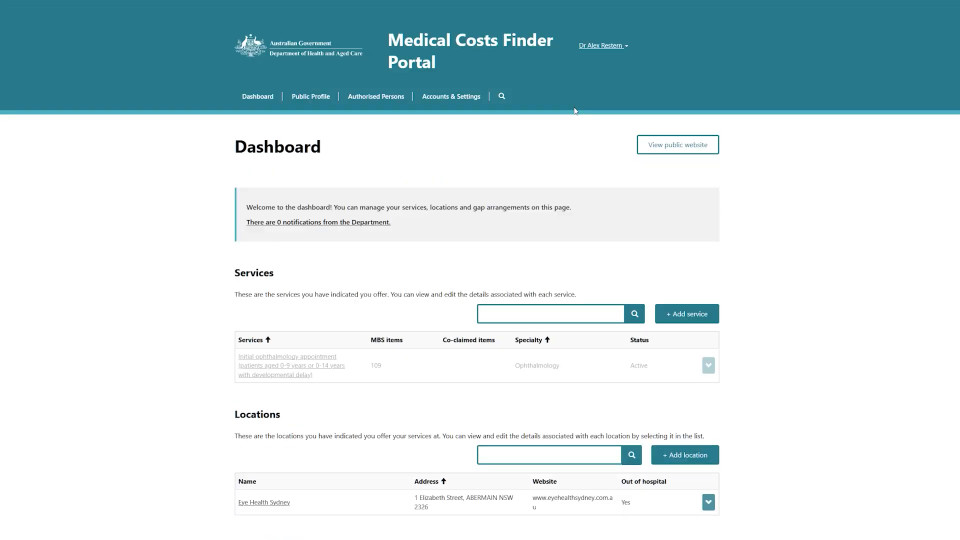
scroll(688, 395, down, 3)
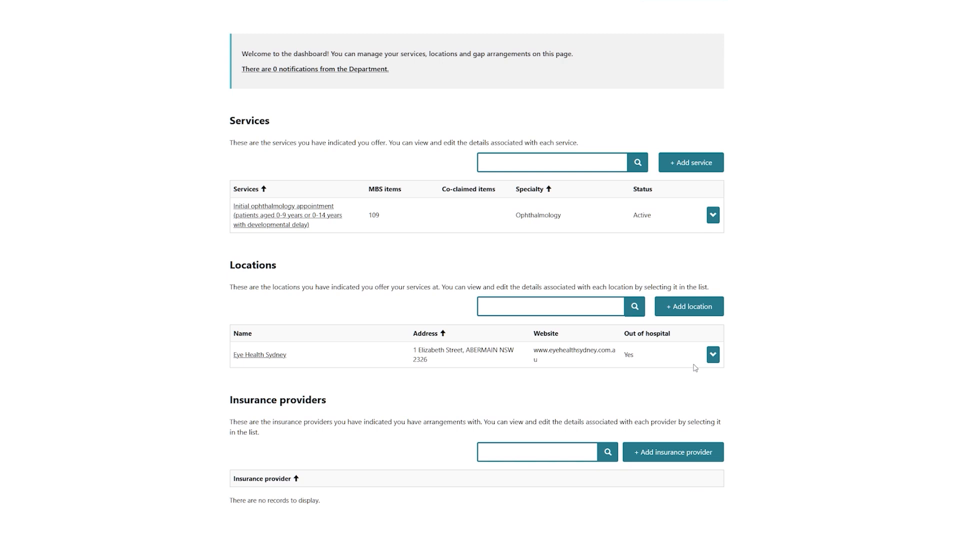
click(694, 311)
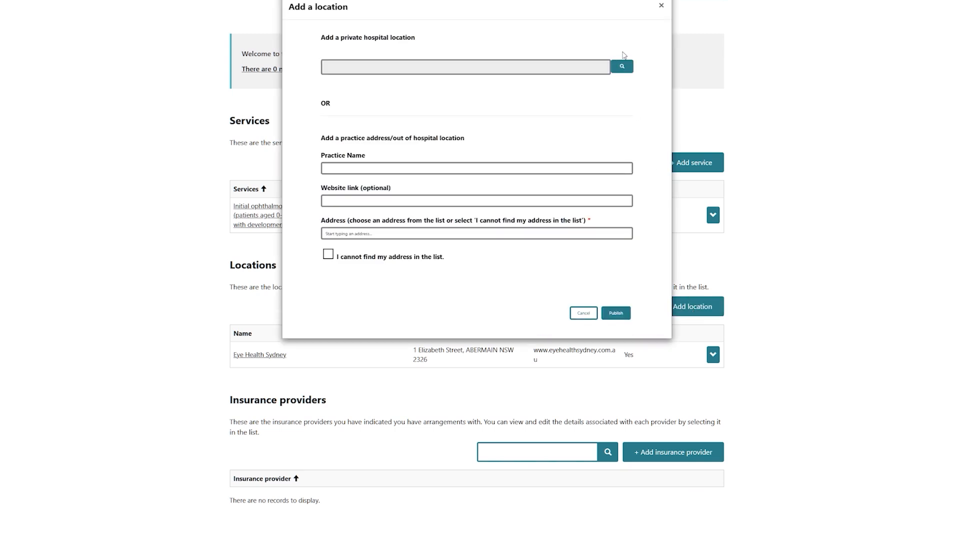
- Publish Sydney Day Hospital as a private hospital location and agree to link services
click(622, 67)
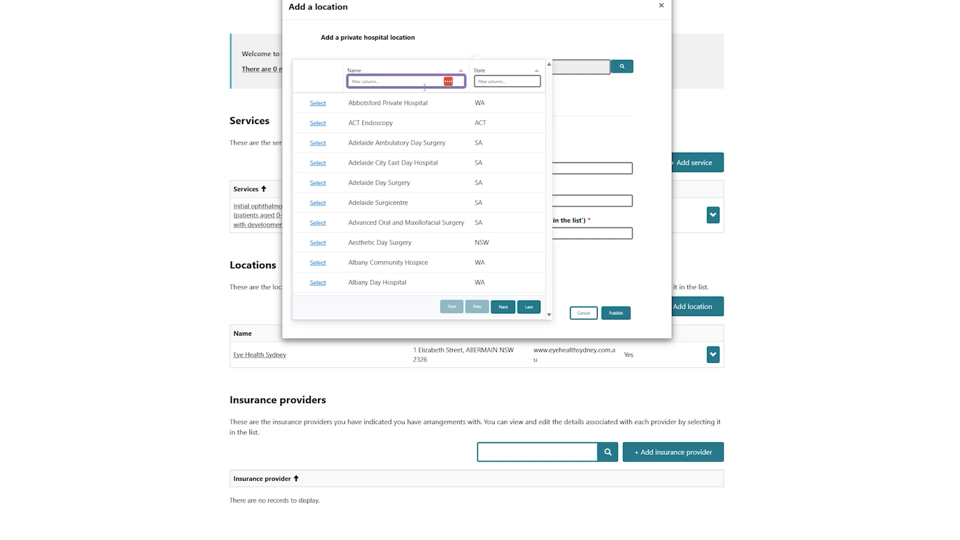
text(Sydney Day Hospital)
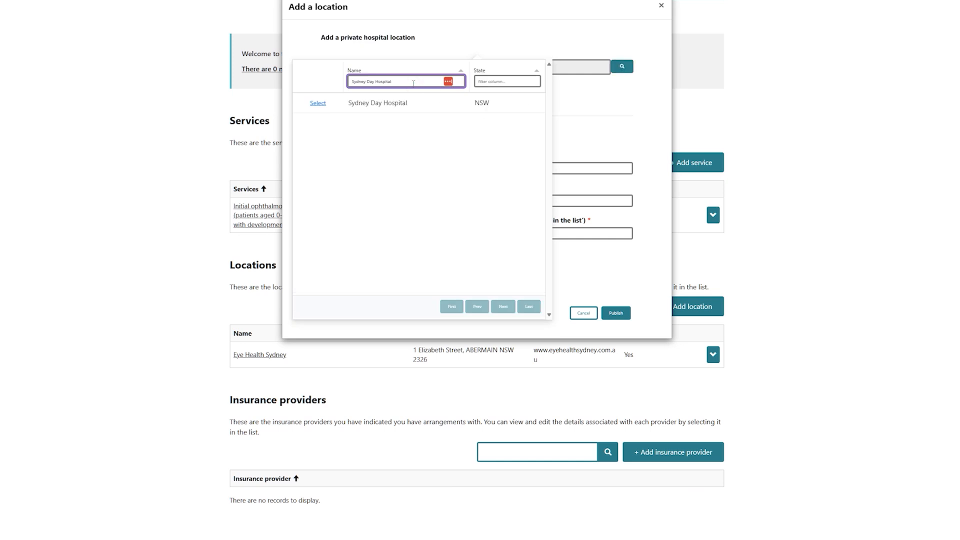
click(318, 103)
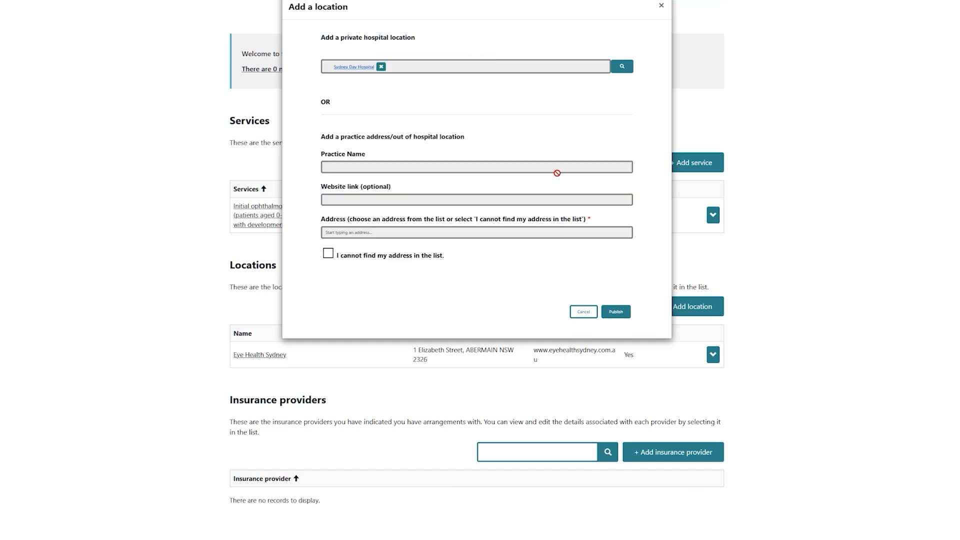
click(618, 312)
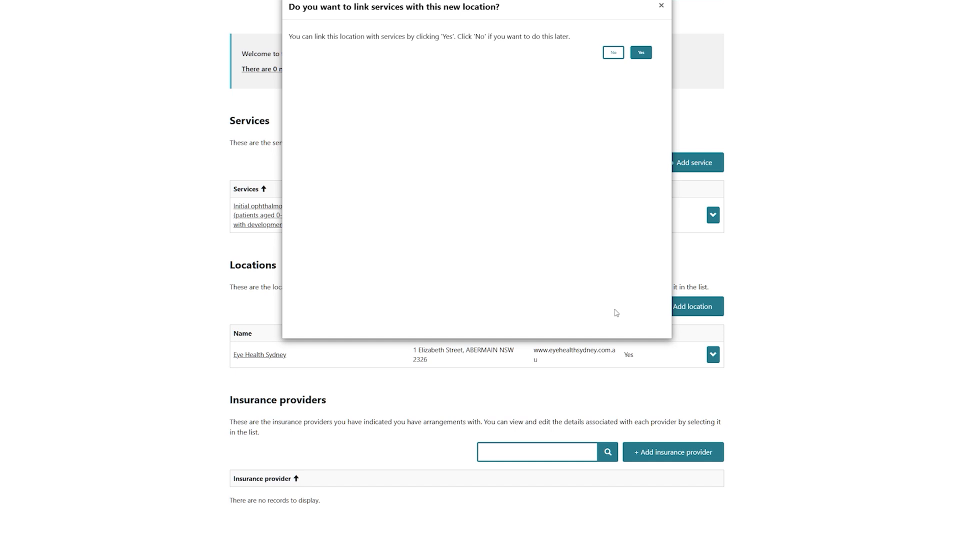
click(644, 54)
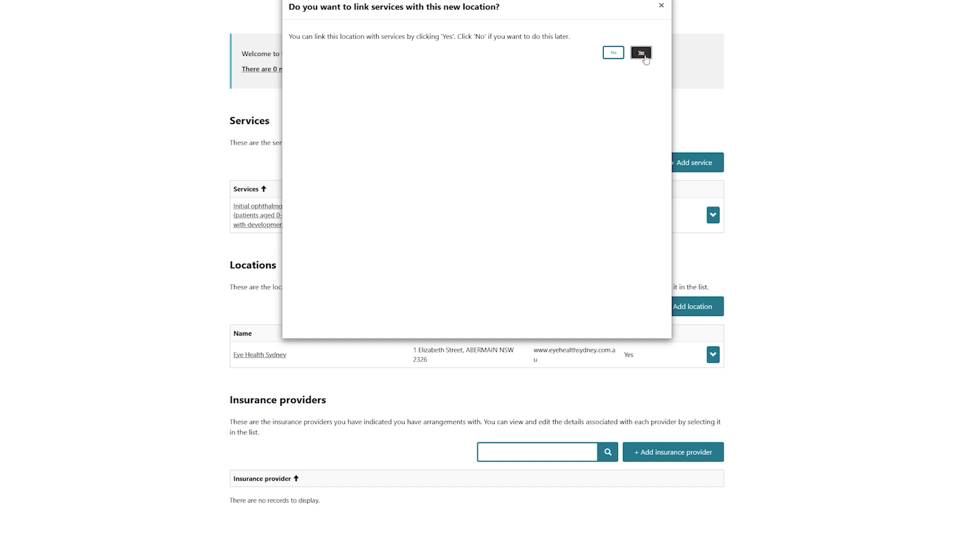
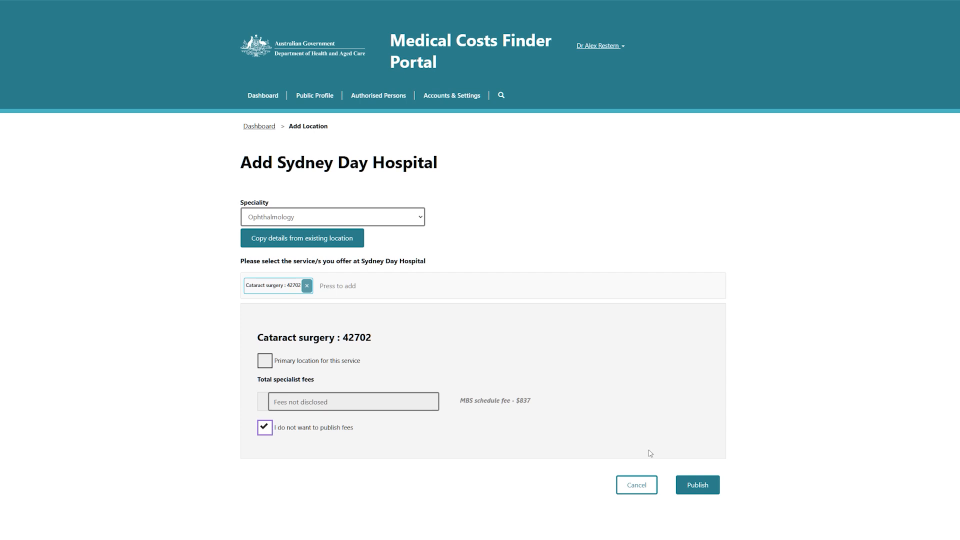
- Publish the Sydney Day Hospital location offering Cataract surgery with fees undisclosed
click(695, 485)
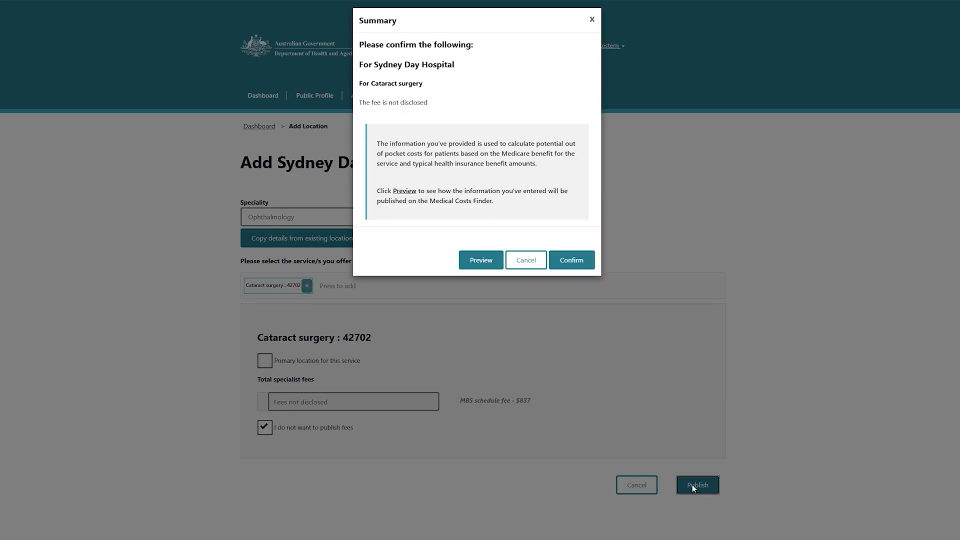
- Preview and confirm the Sydney Day Hospital summary, acknowledge publication, and return to the dashboard
click(472, 259)
click(561, 260)
click(573, 87)
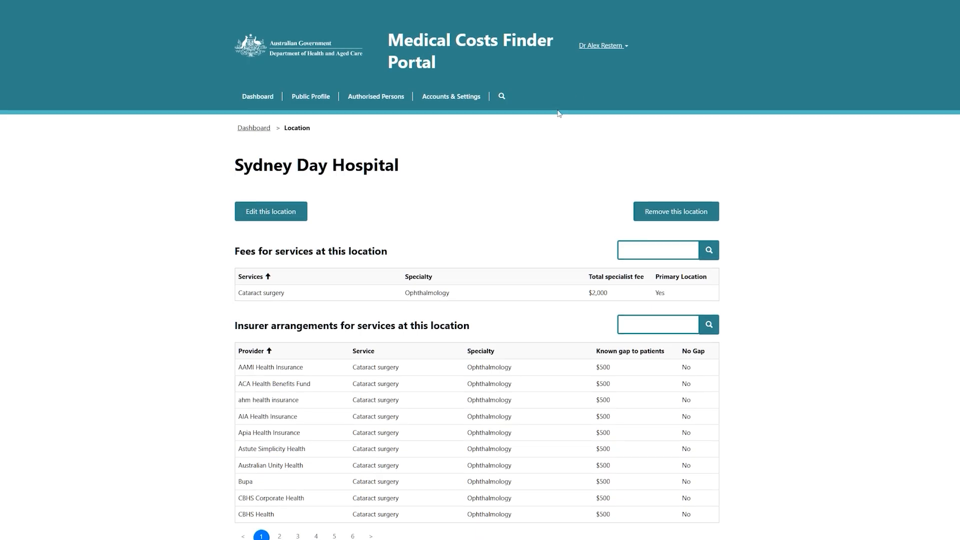
click(256, 99)
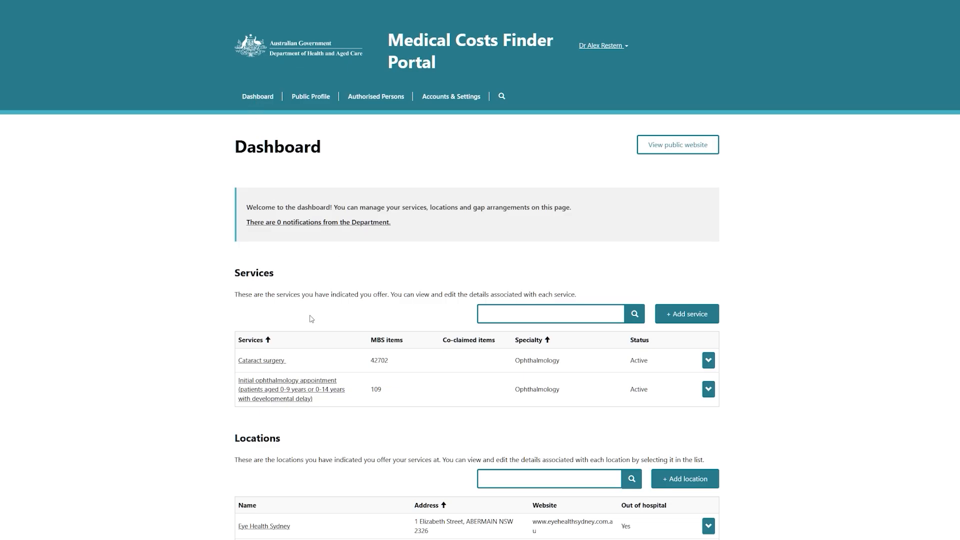
- Review the Cataract surgery service's edit form and total specialist fee, then leave without changes
click(268, 365)
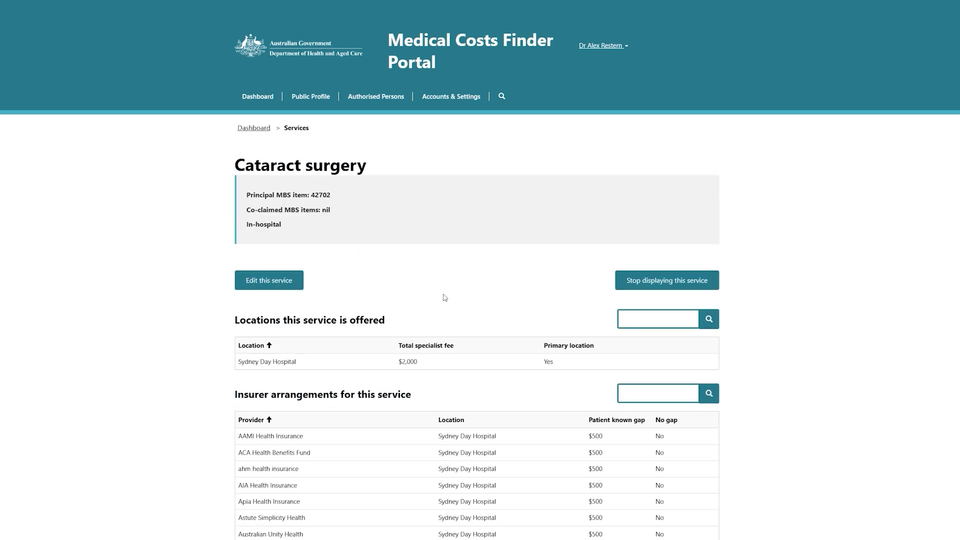
click(282, 286)
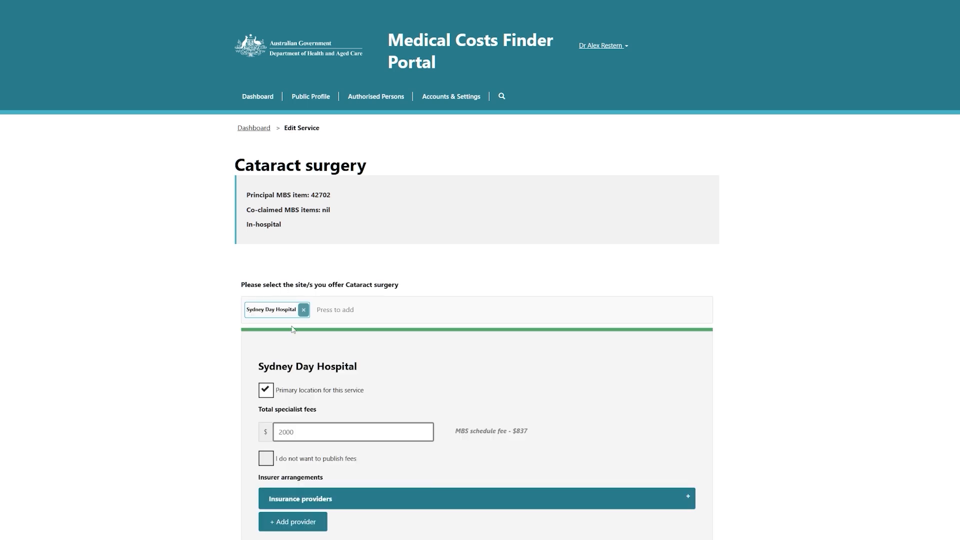
click(304, 430)
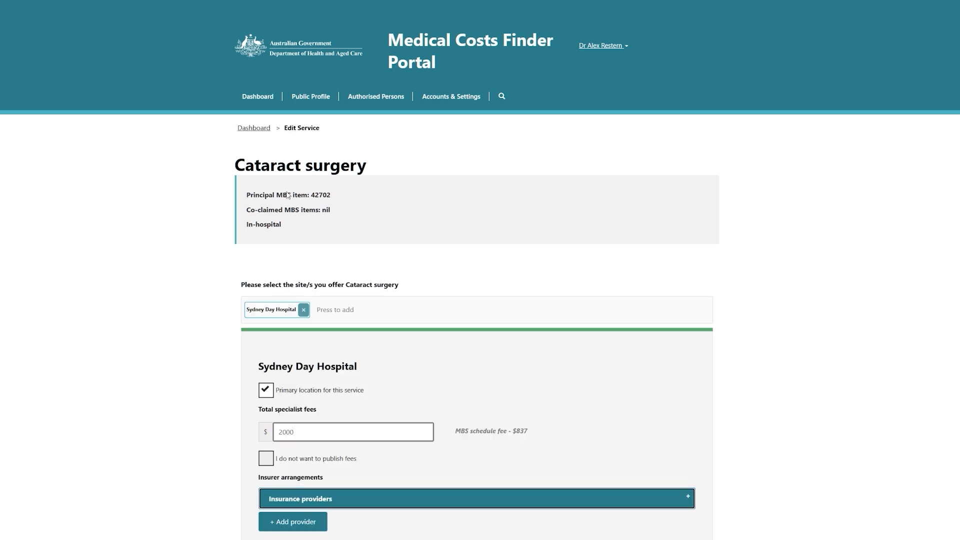
click(254, 128)
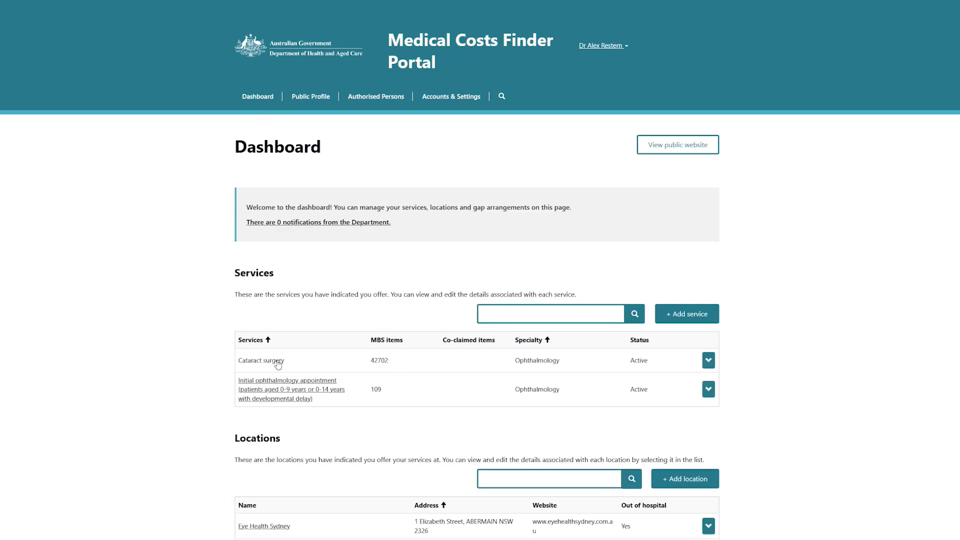
- Stop displaying the Cataract surgery service and confirm its removal
click(270, 361)
click(660, 280)
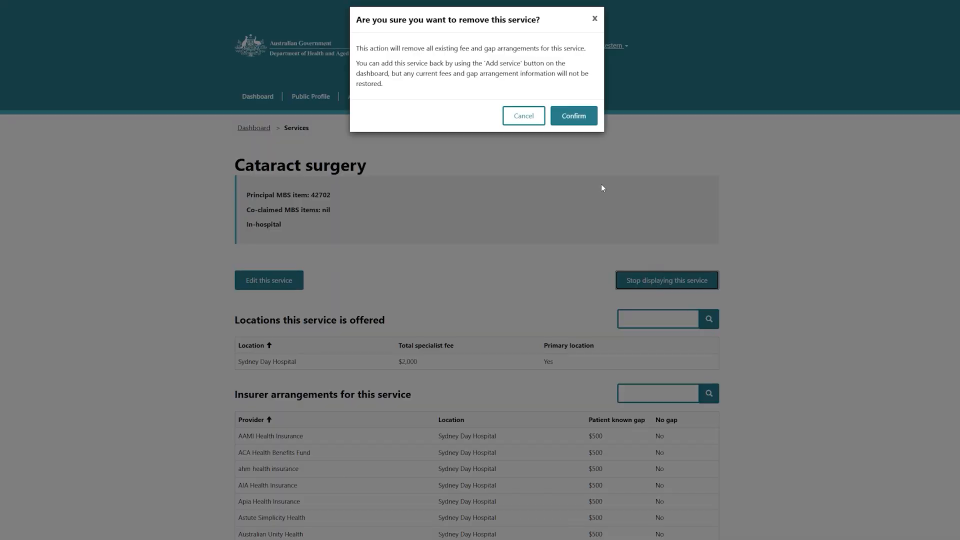
click(574, 117)
click(581, 104)
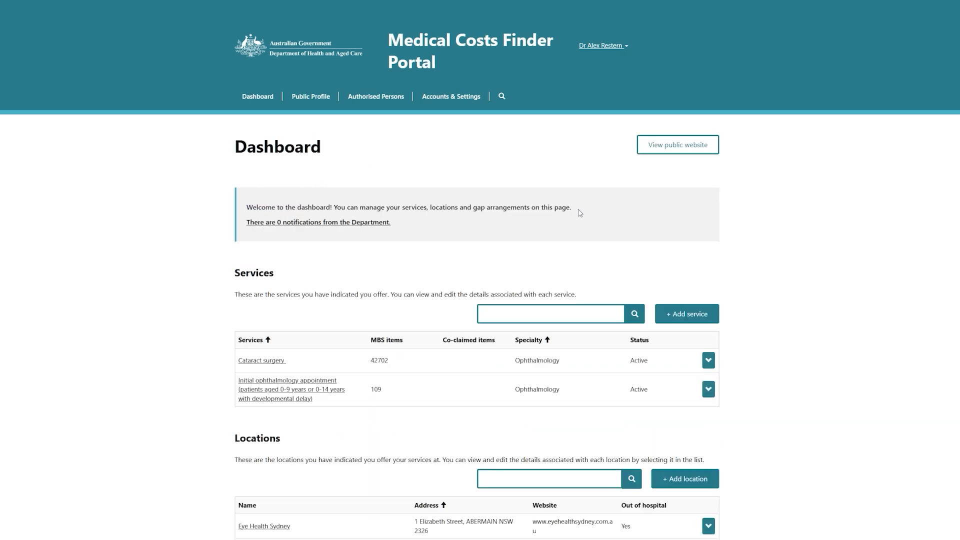
- Remove AAMI Health Insurance from the insurance providers and confirm the removal
scroll(580, 213, down, 10)
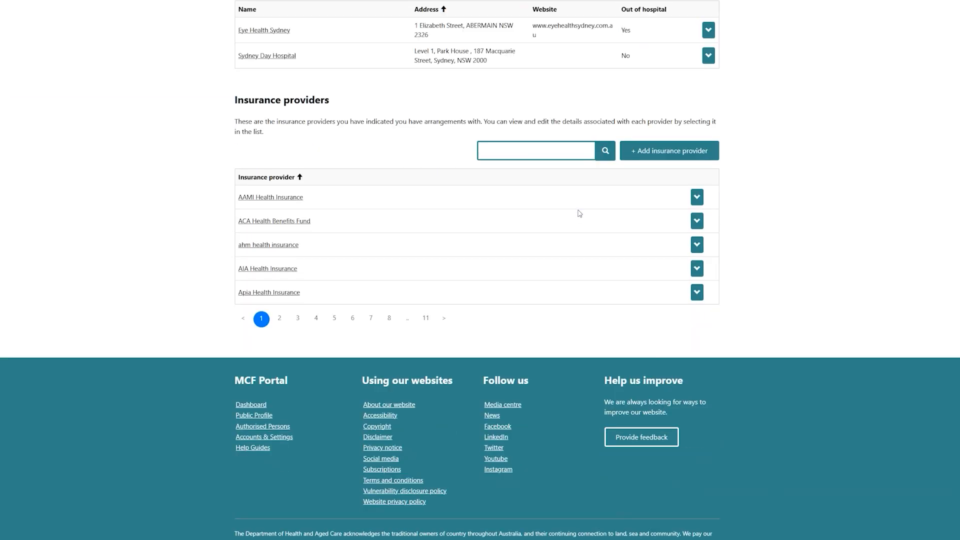
click(697, 197)
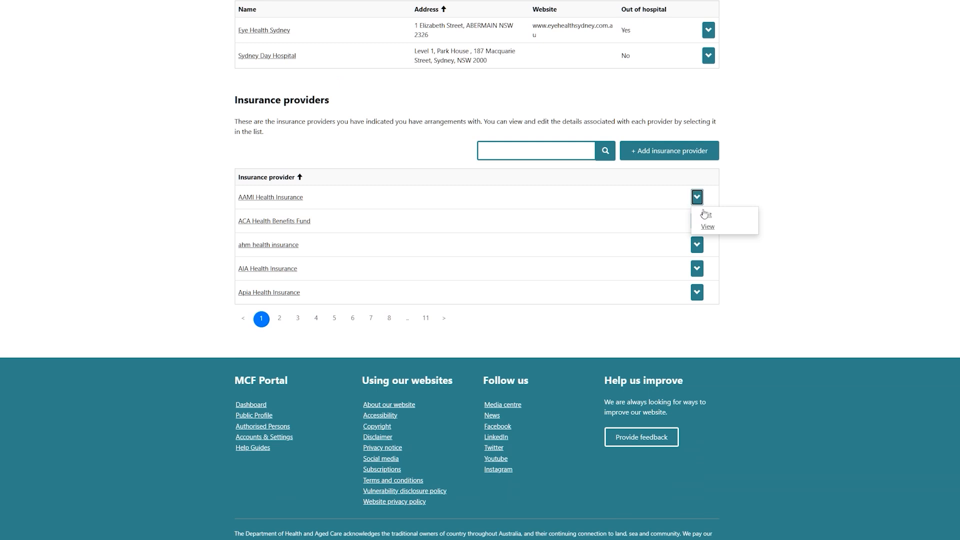
click(707, 226)
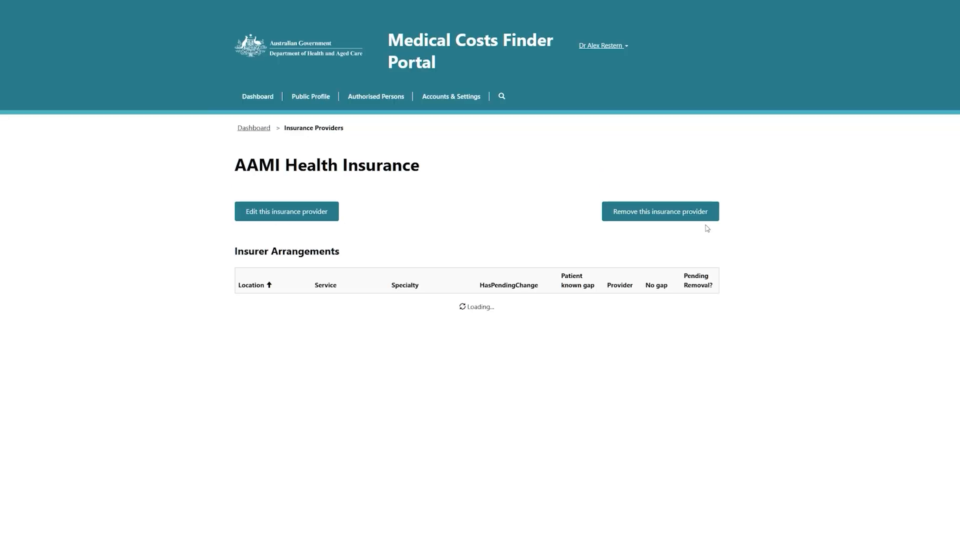
click(691, 215)
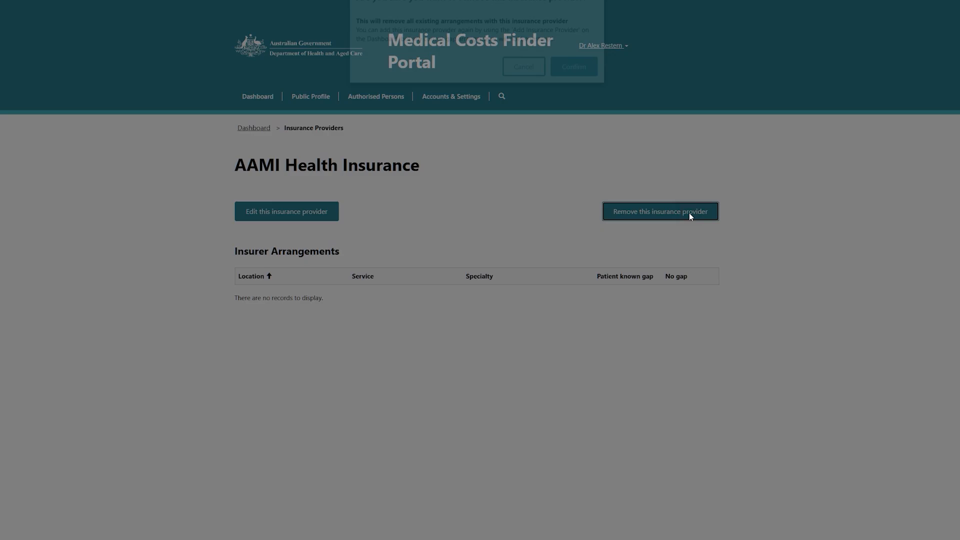
click(574, 90)
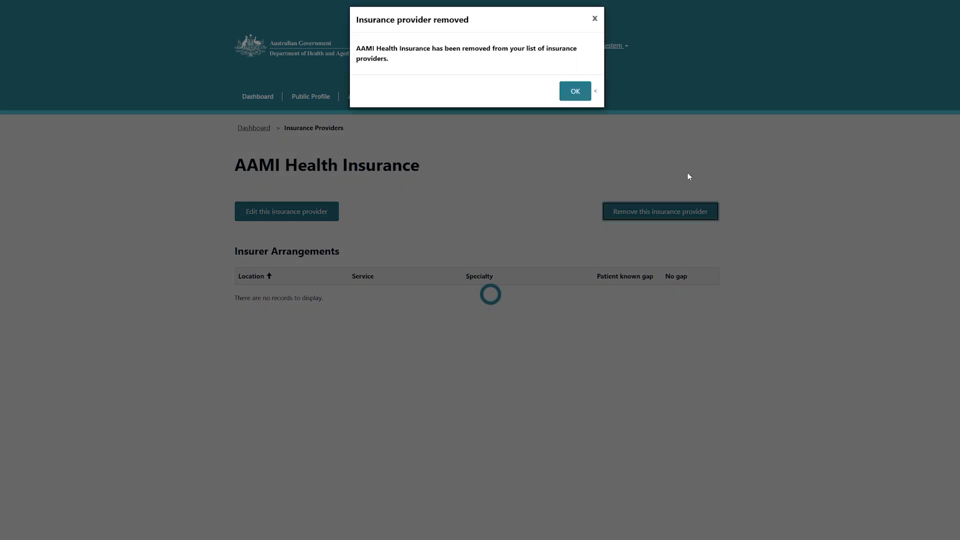
click(575, 92)
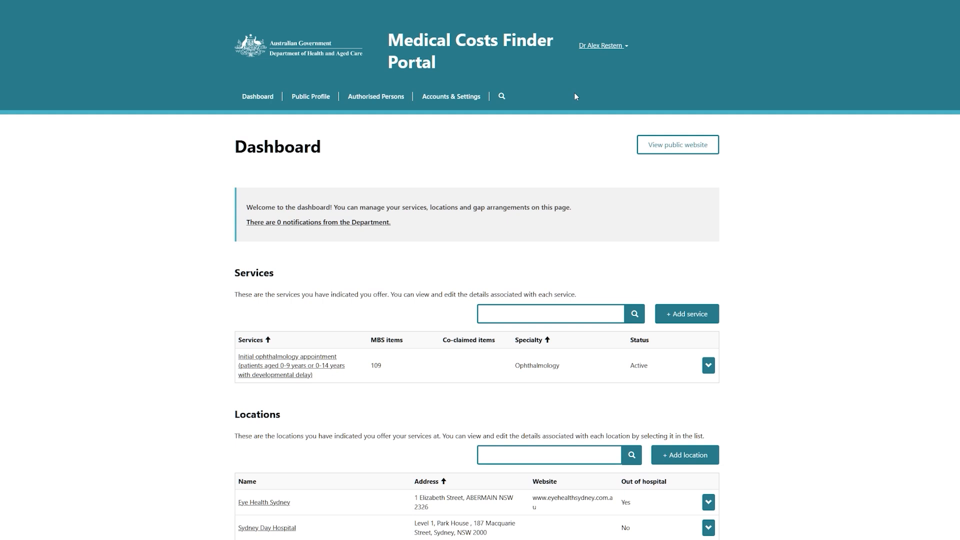
- Add 'Macular disease' expertise and Greek as a spoken language to the public profile
click(317, 95)
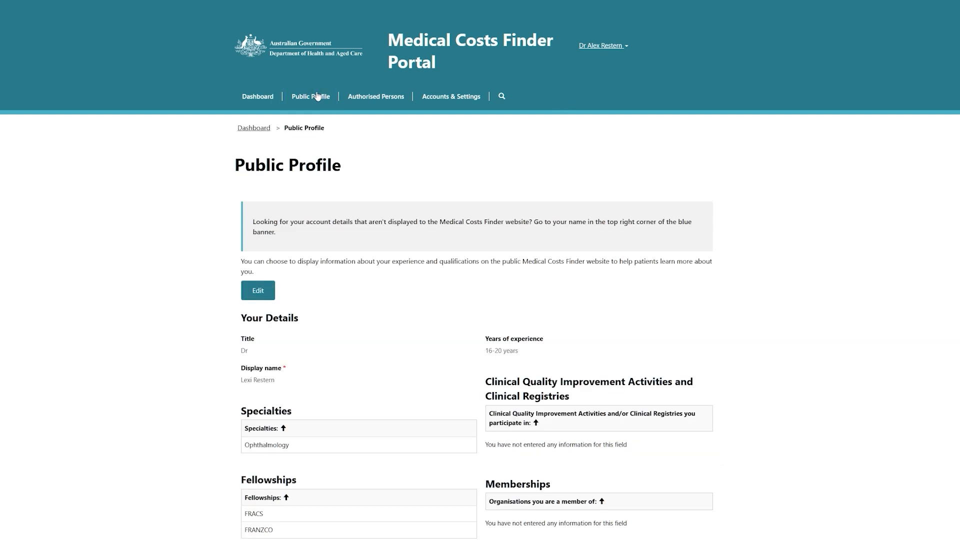
click(258, 289)
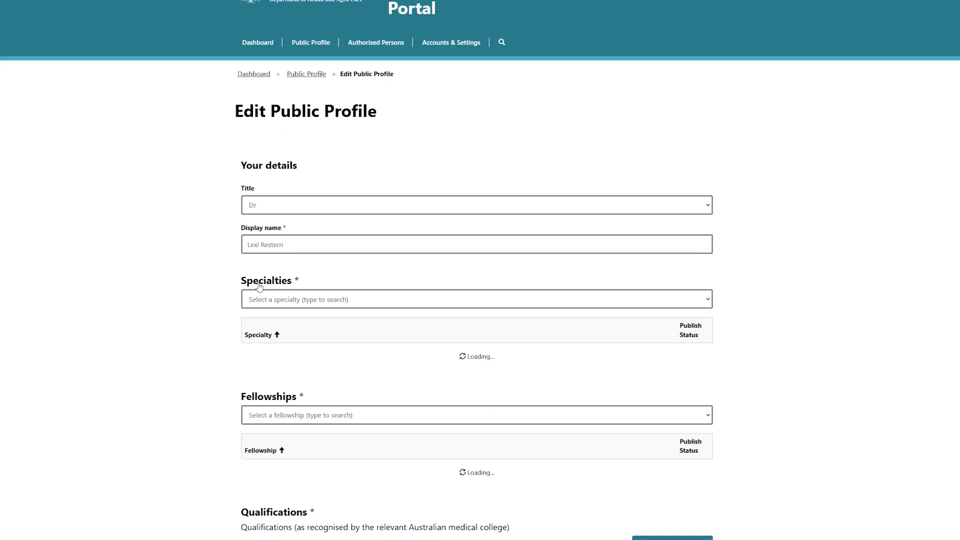
scroll(322, 299, down, 8)
click(322, 300)
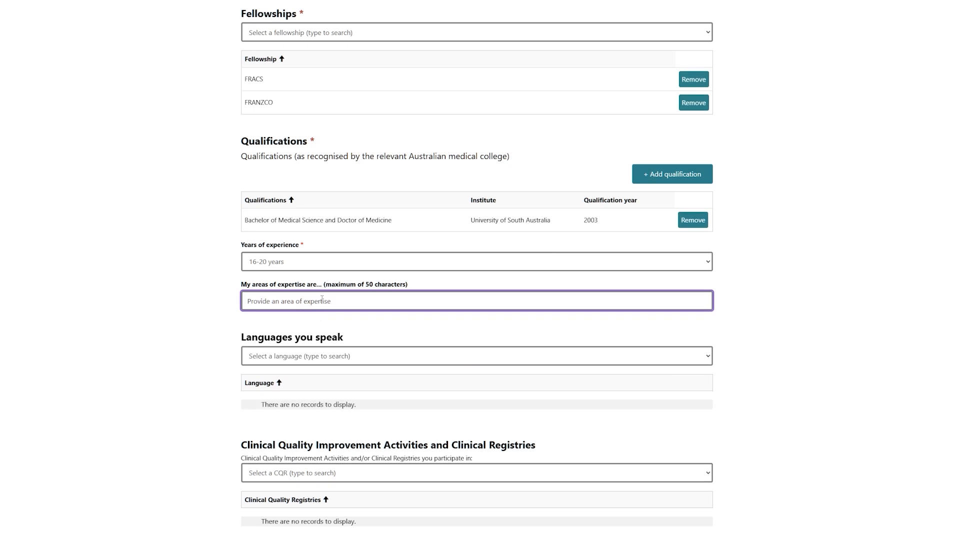
text(Macular disease)
key(Tab)
click(549, 354)
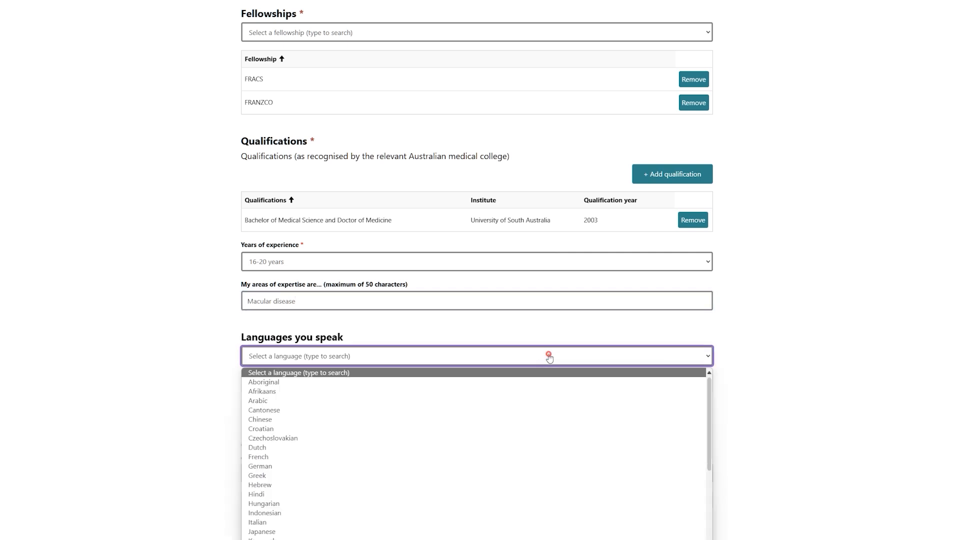
click(338, 475)
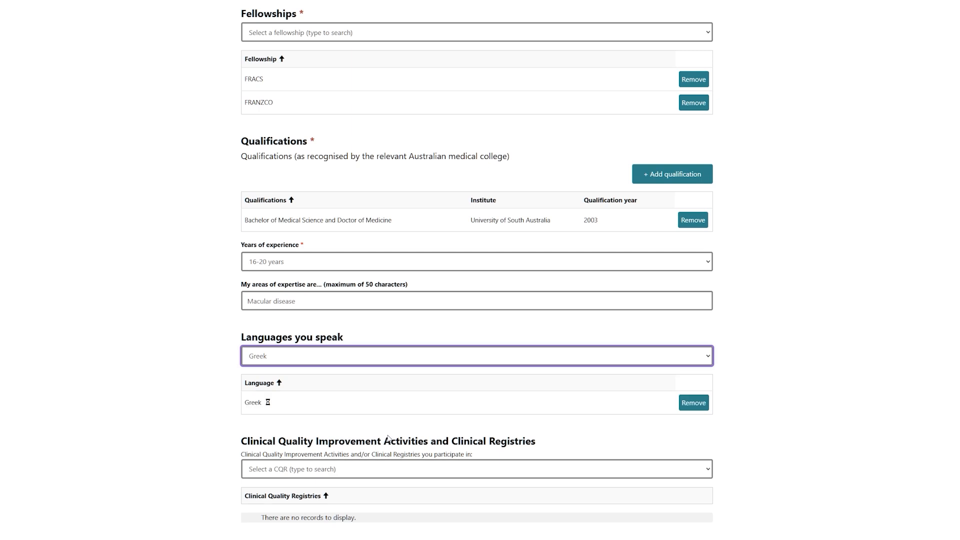
- Add Australian Society of Ophthalmologists membership, Sydney Retina Clinic & Day Surgery teaching, telehealth and My Health Record, then publish
scroll(388, 438, down, 7)
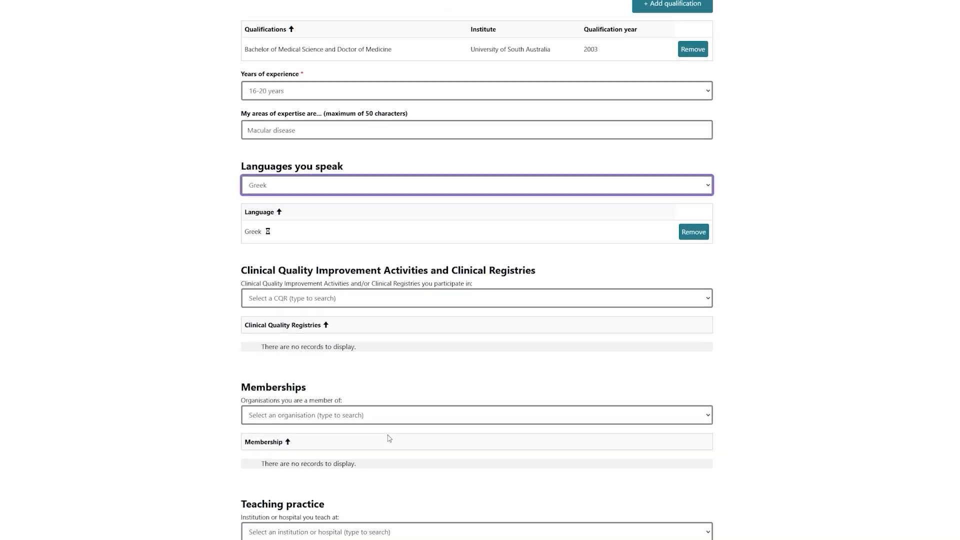
click(431, 236)
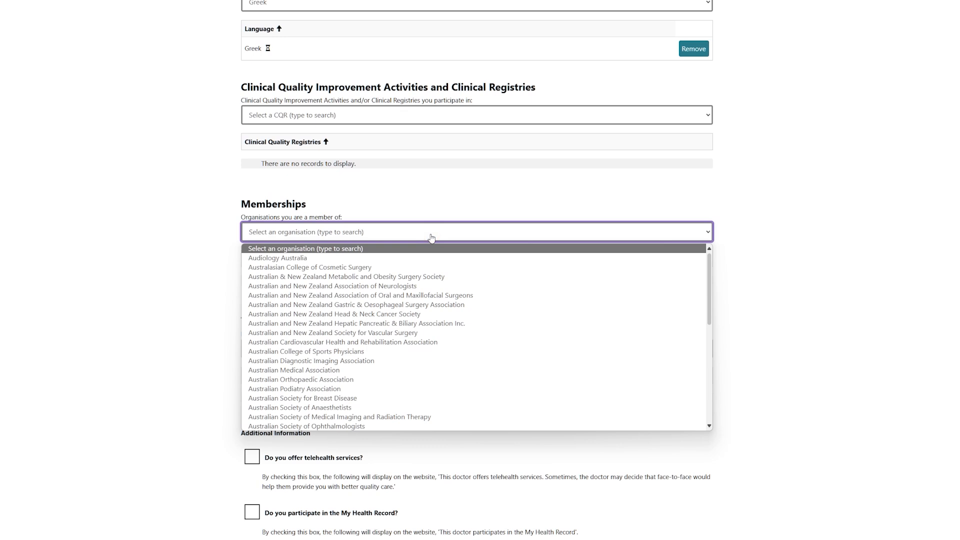
click(378, 426)
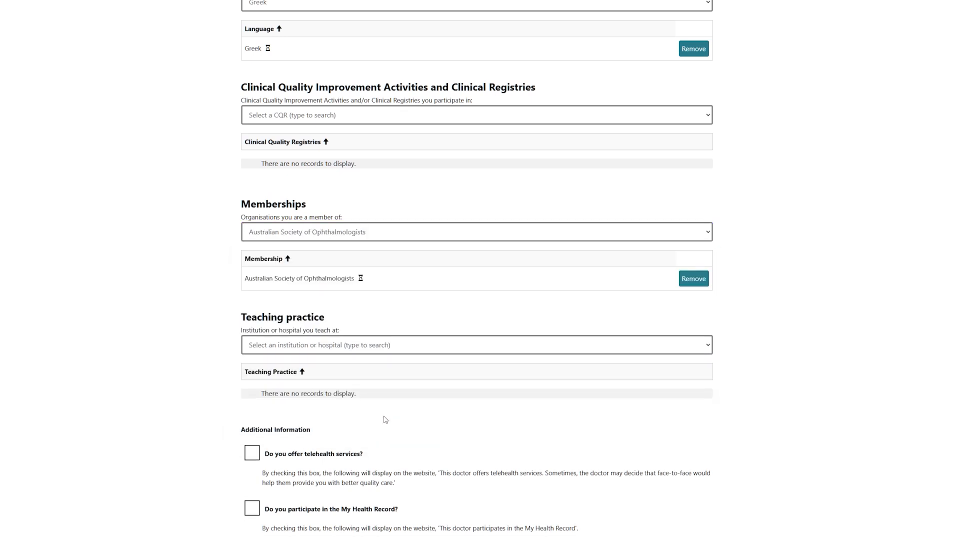
click(436, 354)
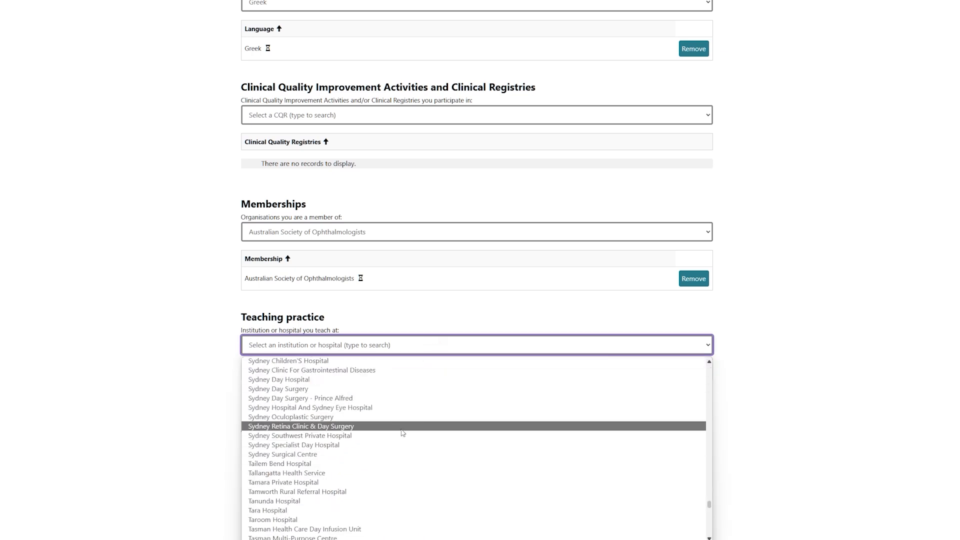
click(398, 428)
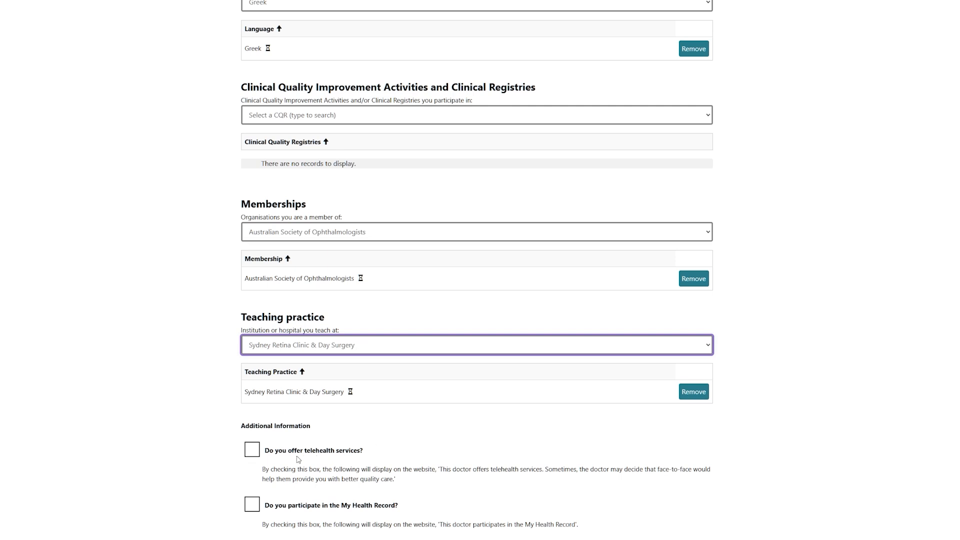
click(252, 450)
click(252, 508)
scroll(253, 514, down, 4)
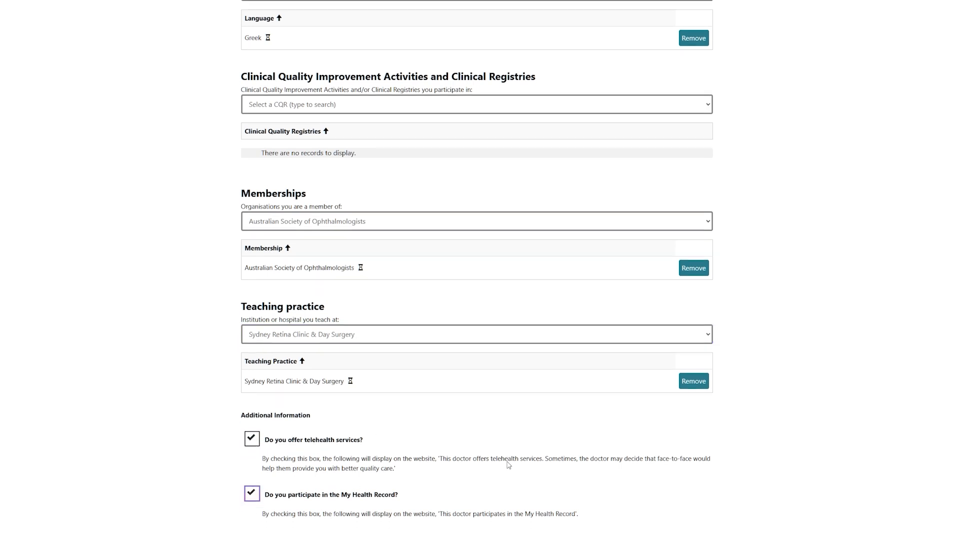
click(700, 365)
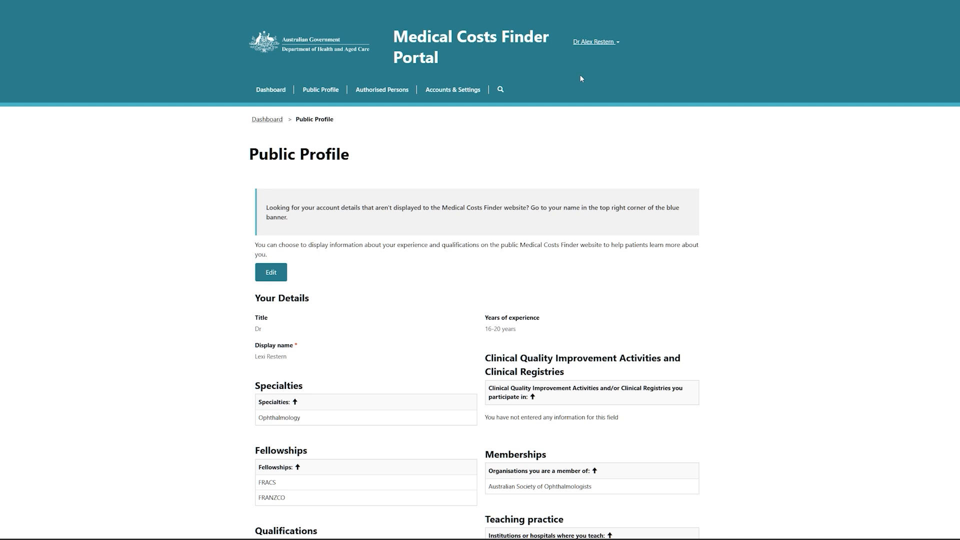
- Start an authorised-person invitation with SUPPORT STAFF permission, leaving it unsent
click(397, 91)
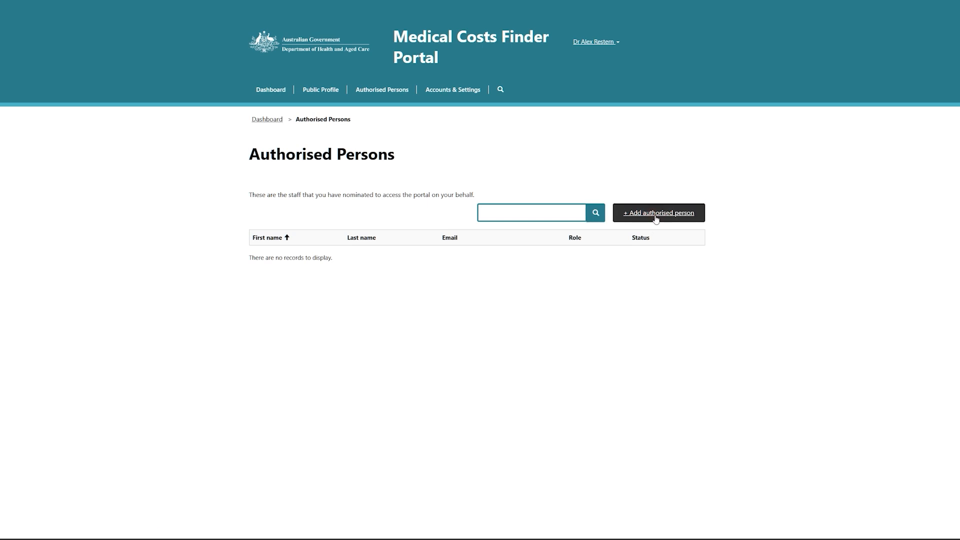
click(657, 214)
scroll(639, 223, down, 2)
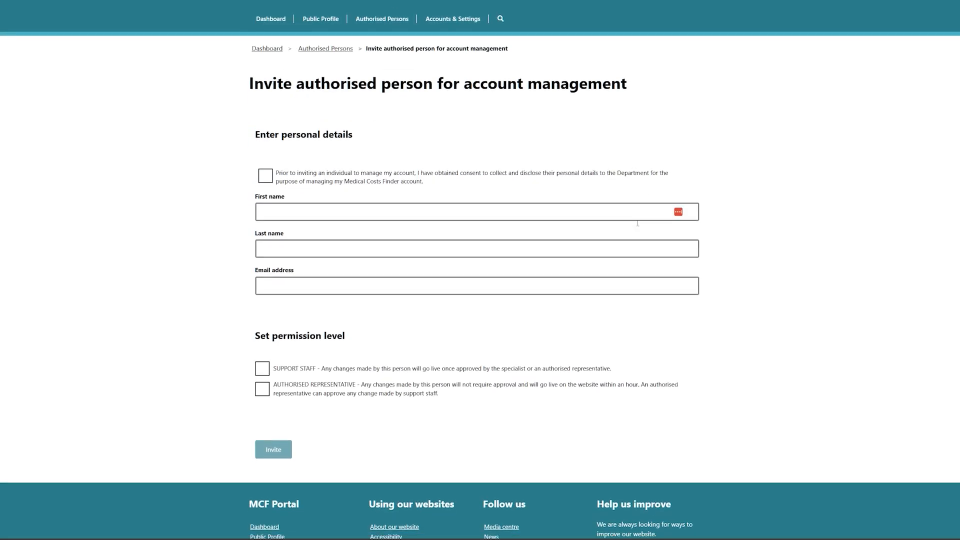
scroll(638, 223, down, 1)
click(263, 310)
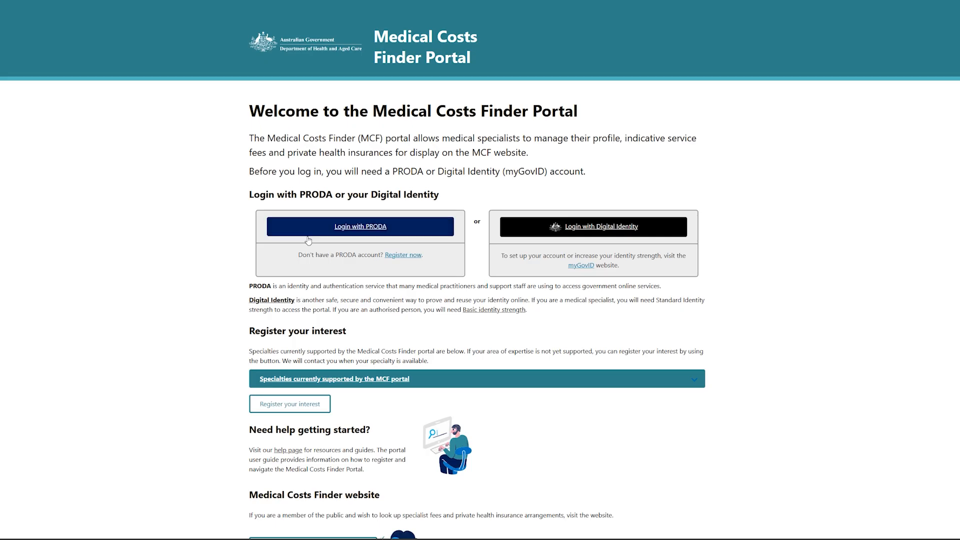
- On Help Guides page 2, view the Services agreed for ophthalmology guide details
click(295, 450)
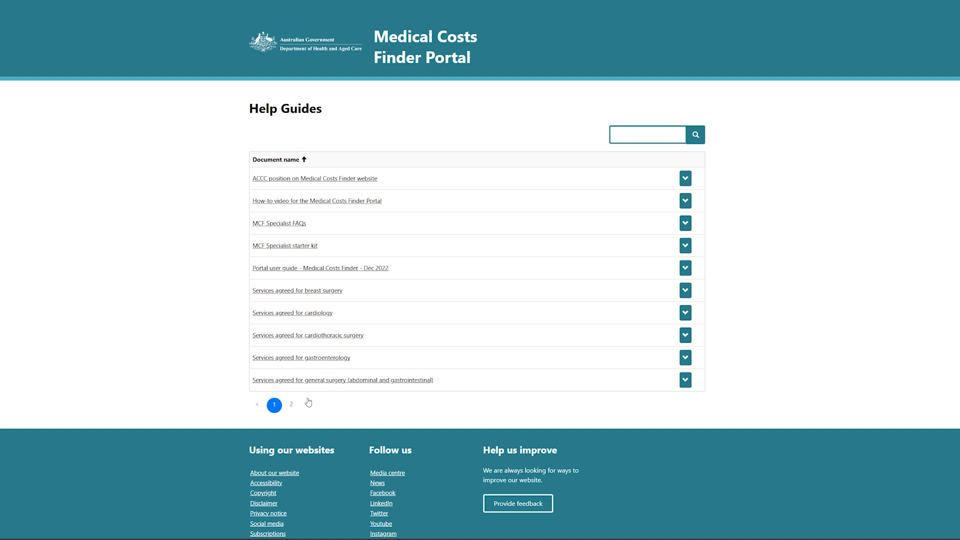
click(309, 404)
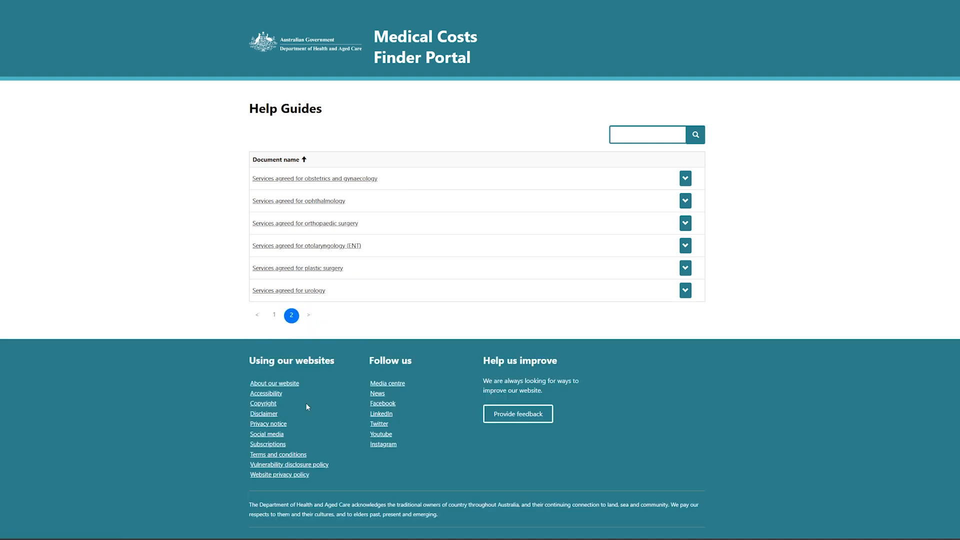
click(330, 203)
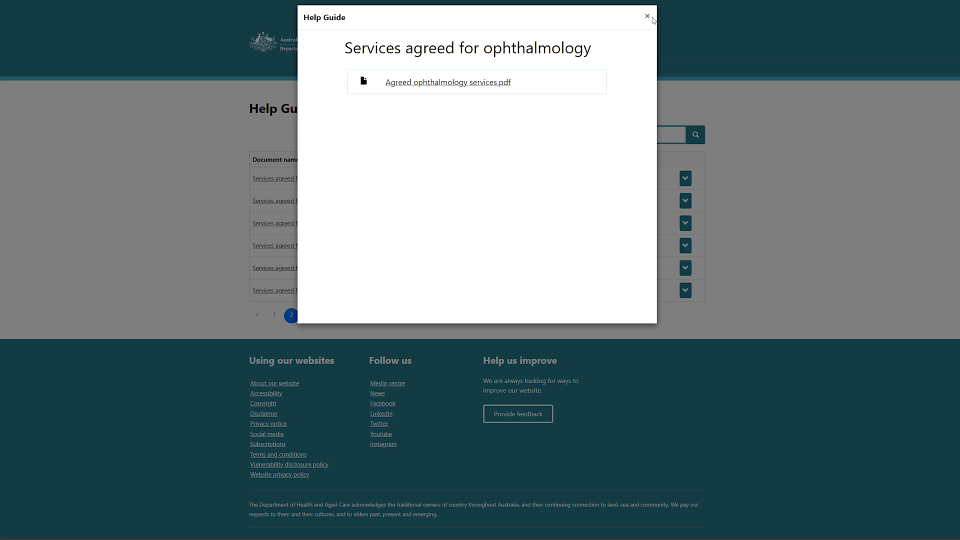
click(647, 16)
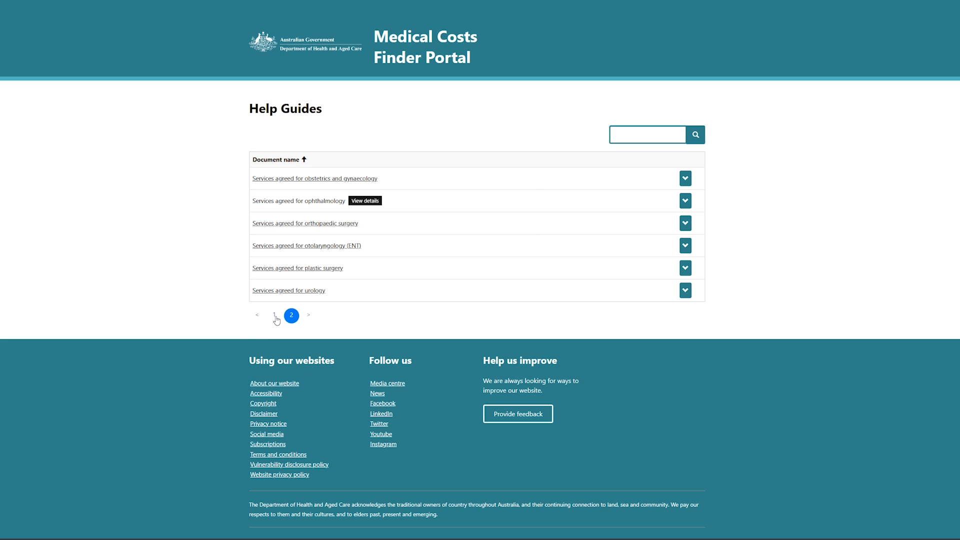
- Back on page 1, view the MCF Specialist starter kit, then the MCF Specialist FAQs details
click(274, 316)
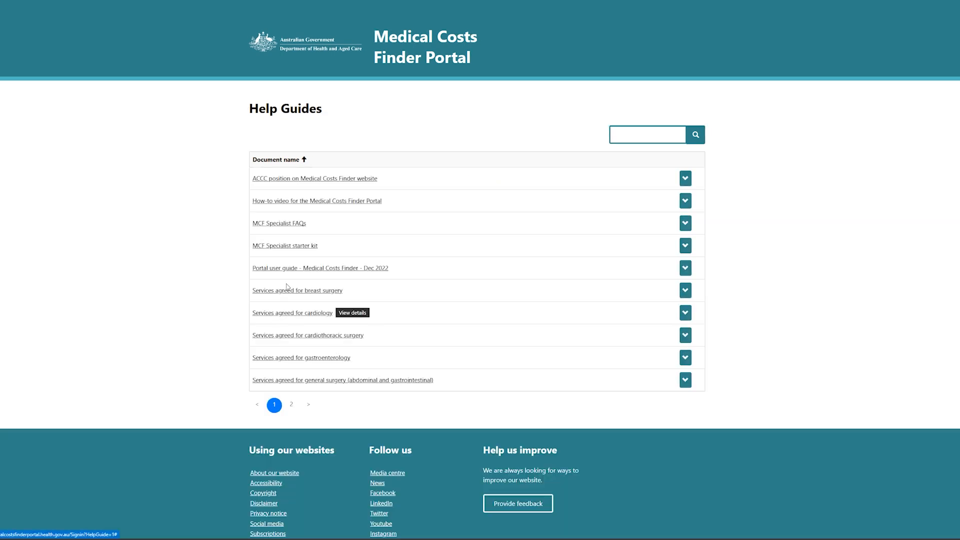
click(289, 247)
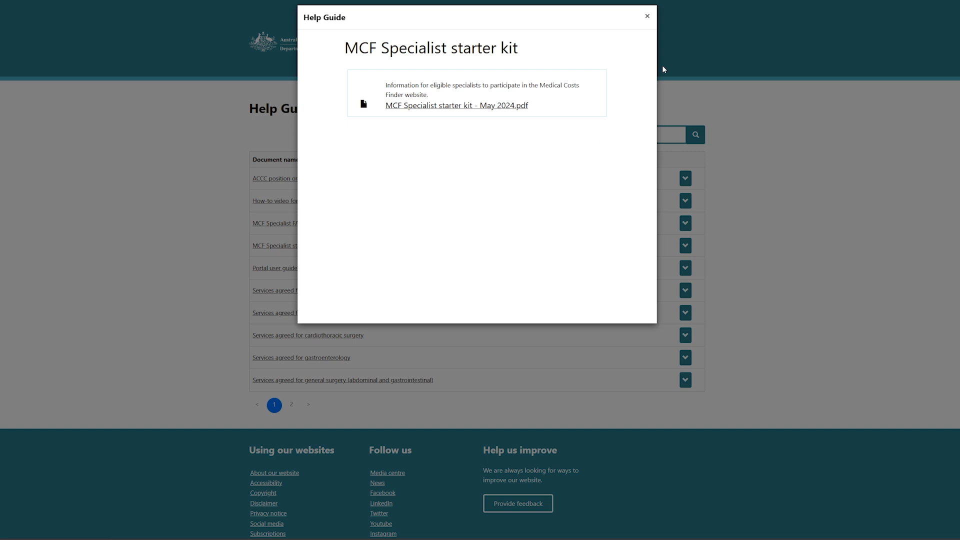
click(648, 18)
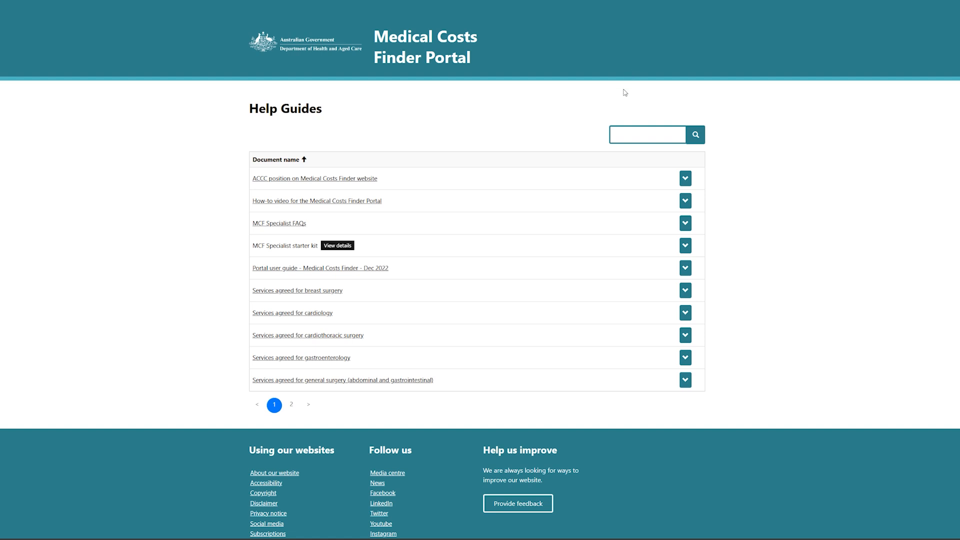
click(298, 224)
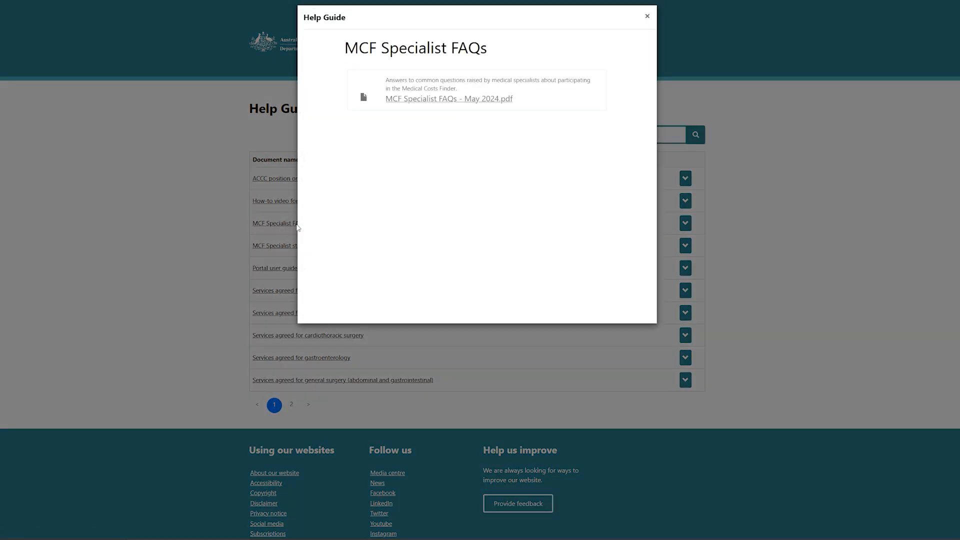